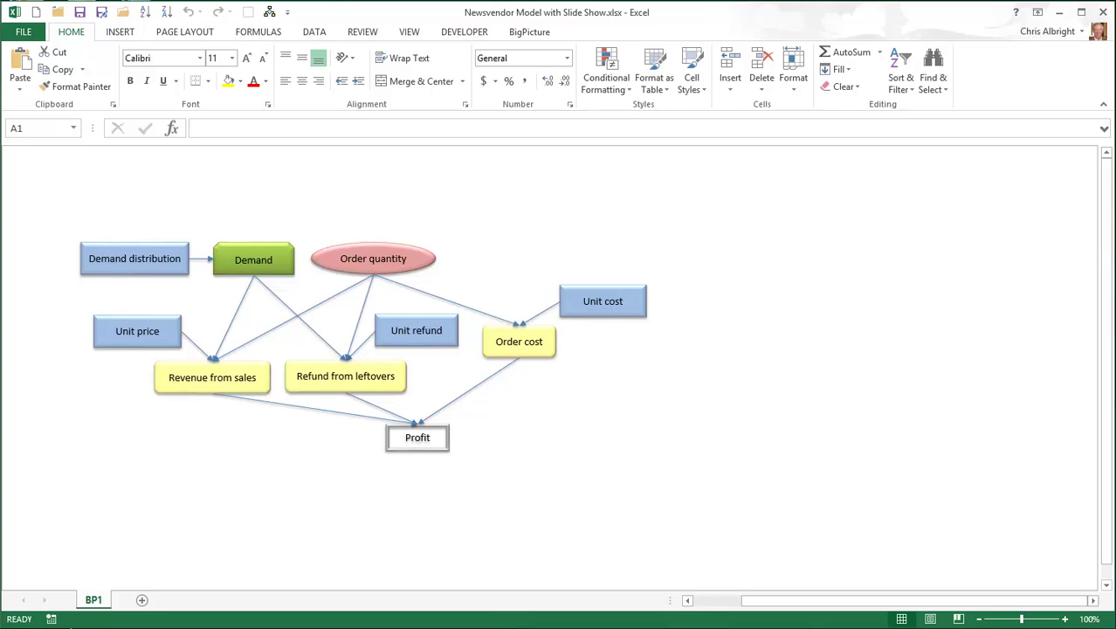
Step: Play the newsvendor map's existing slide show through to its last slide, and stop playback
left_click(528, 34)
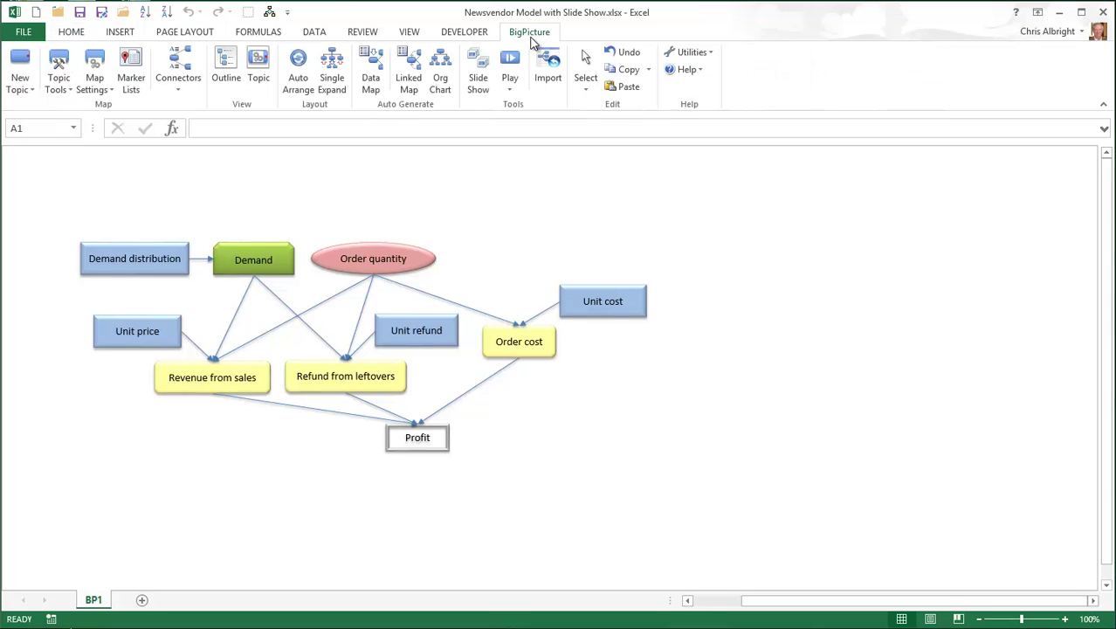
left_click(512, 59)
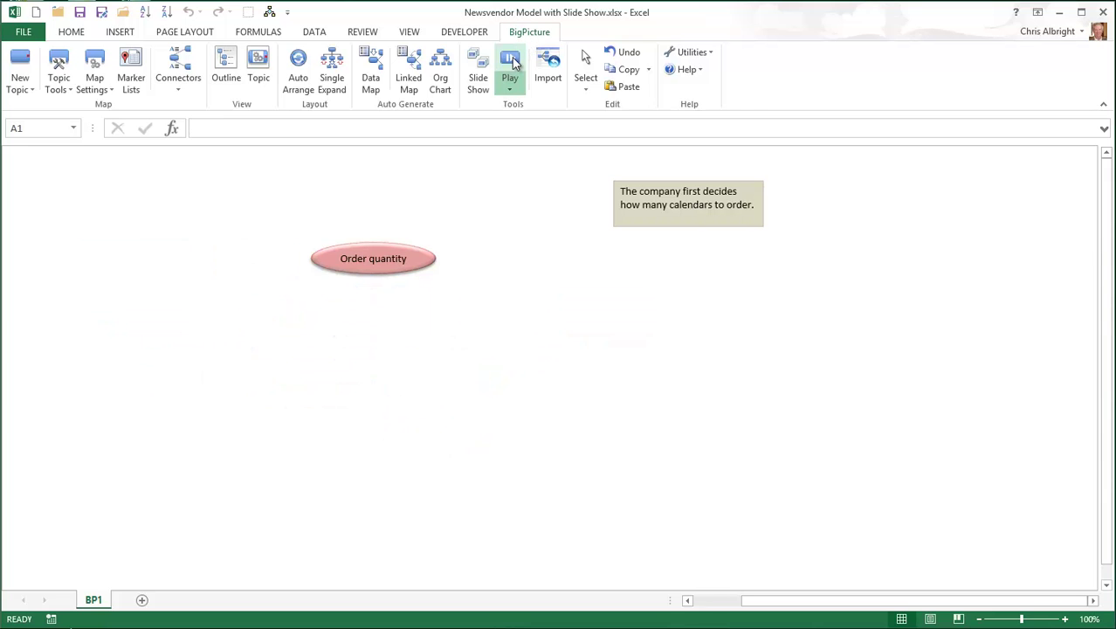
left_click(573, 63)
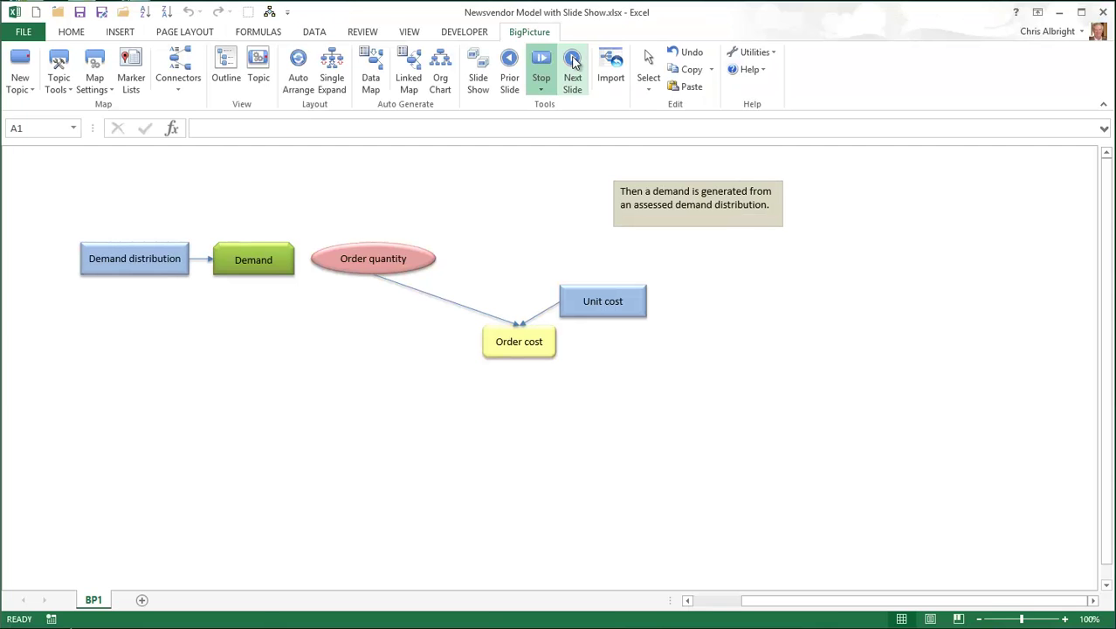
left_click(573, 61)
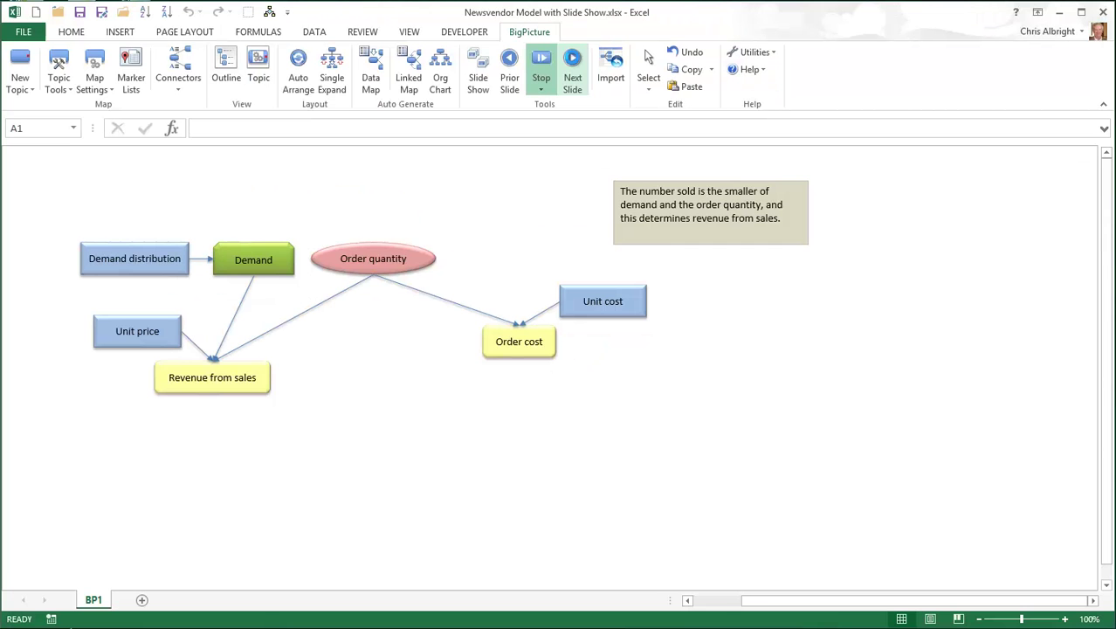
left_click(573, 61)
left_click(573, 61)
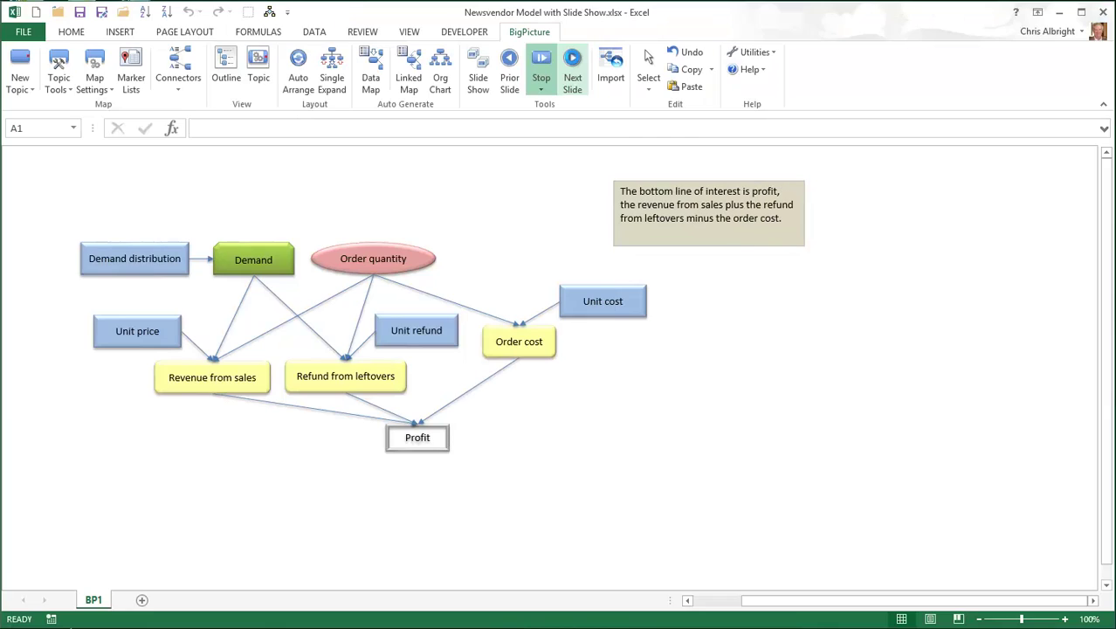
left_click(541, 68)
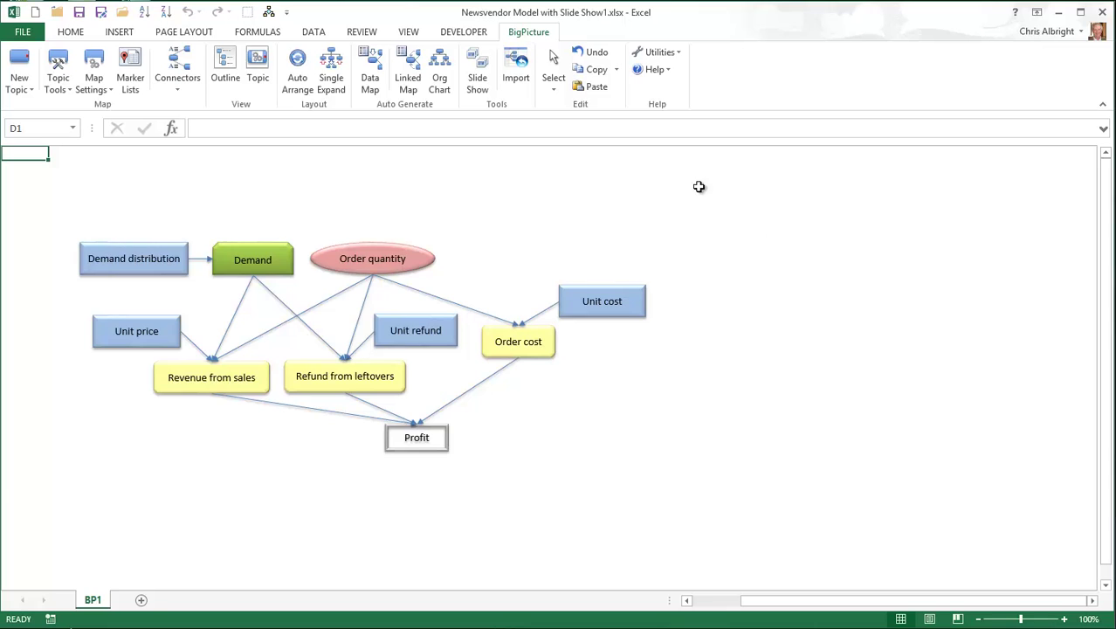
Step: Start defining a slide show for the map and add a first slide showing the Order quantity topic
left_click(476, 57)
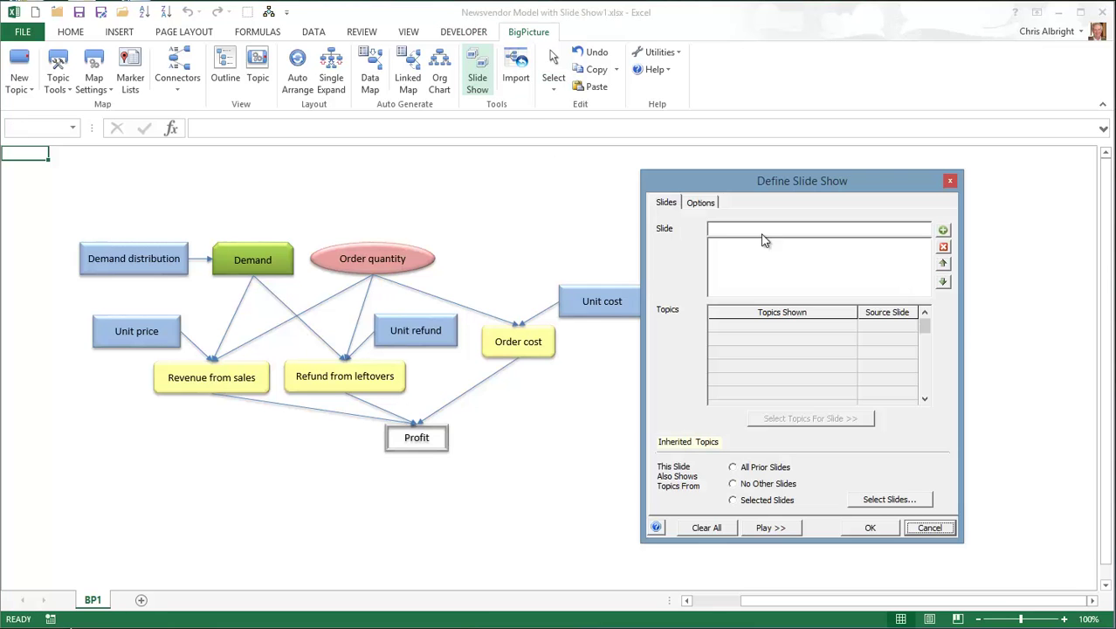
left_click_drag(755, 190, 662, 176)
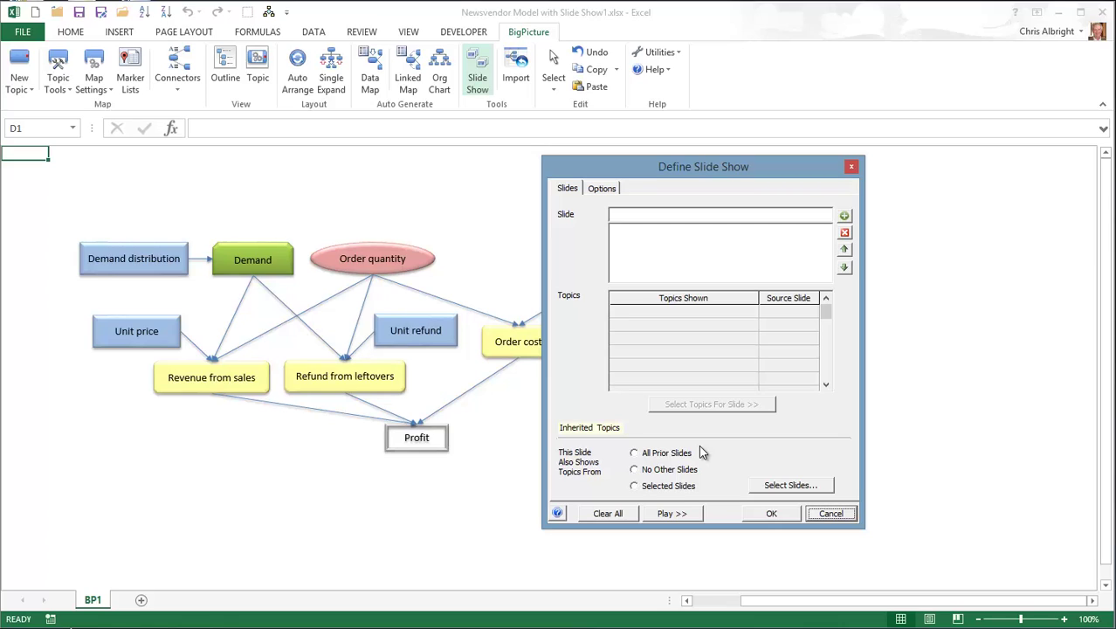
left_click(845, 216)
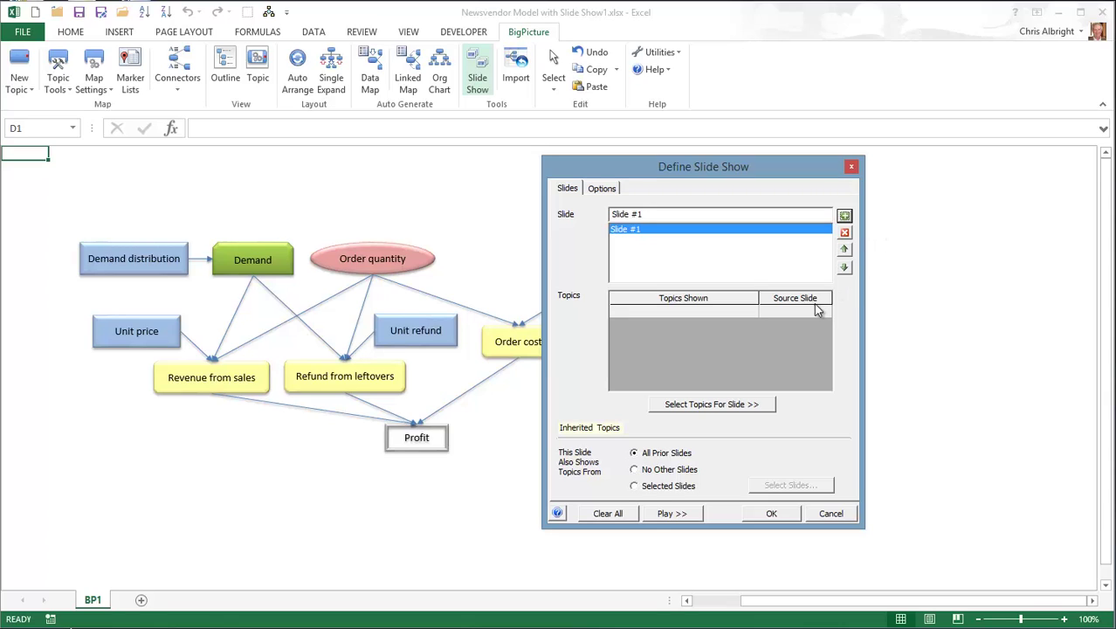
left_click(712, 405)
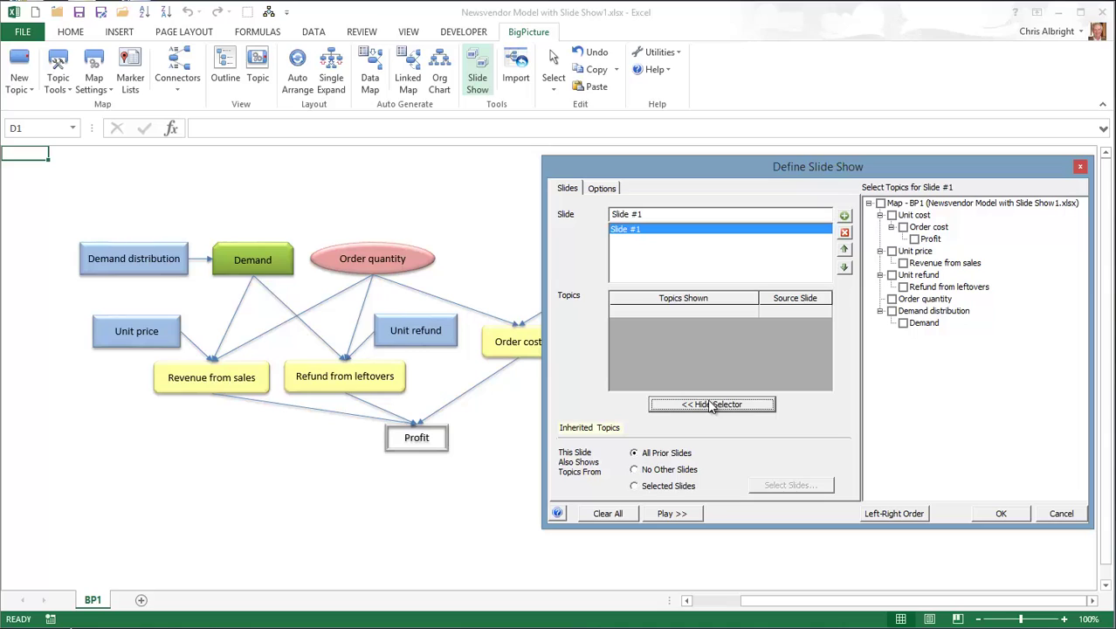
left_click(894, 515)
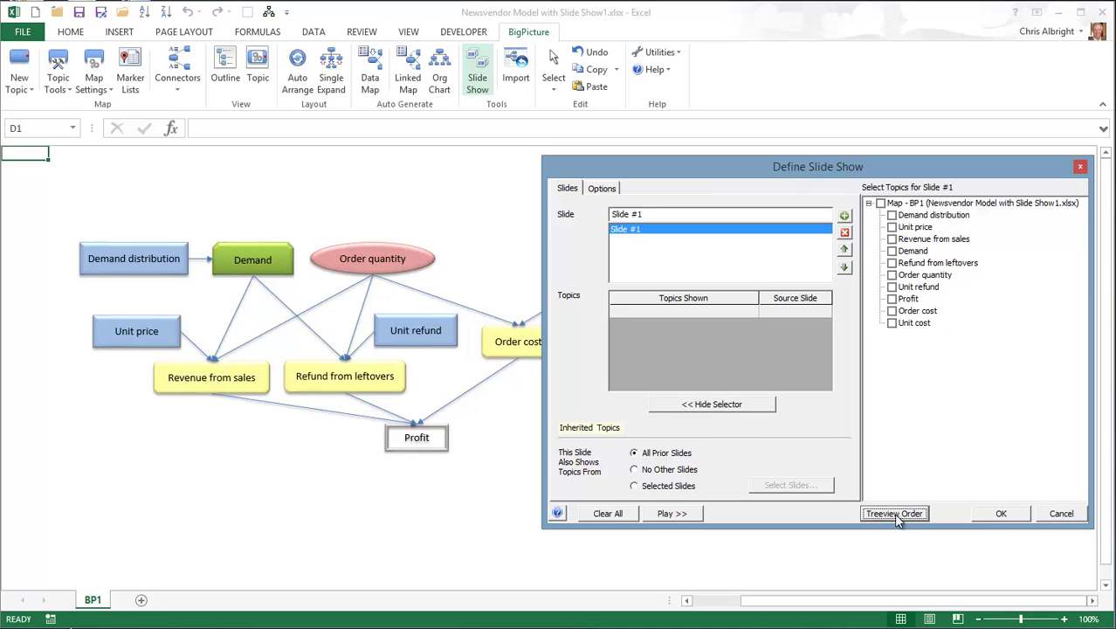
left_click(894, 514)
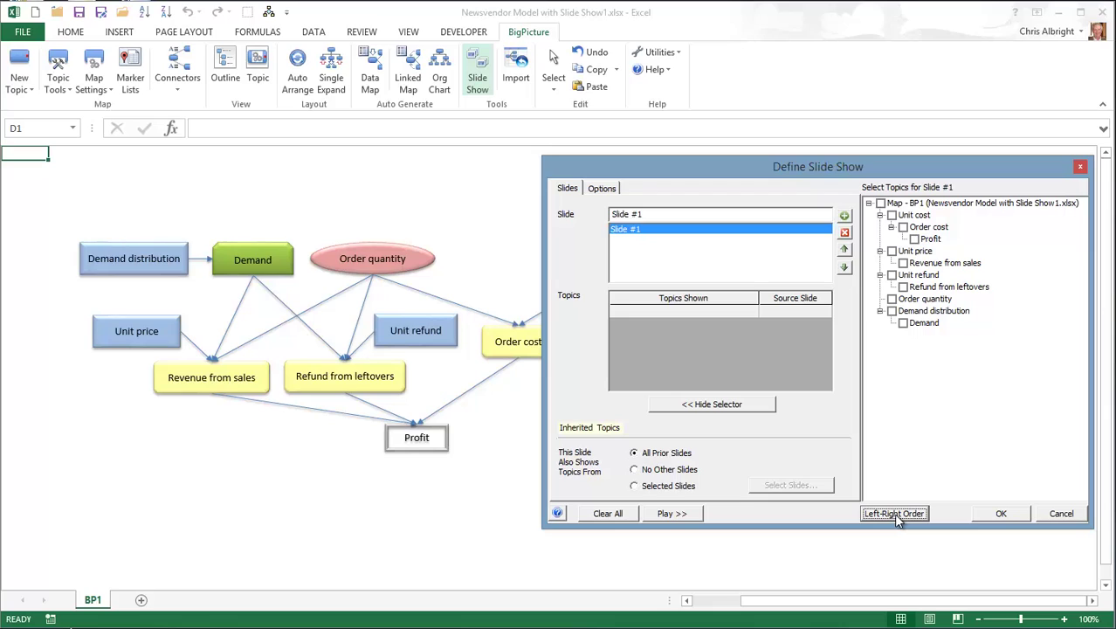
left_click(891, 299)
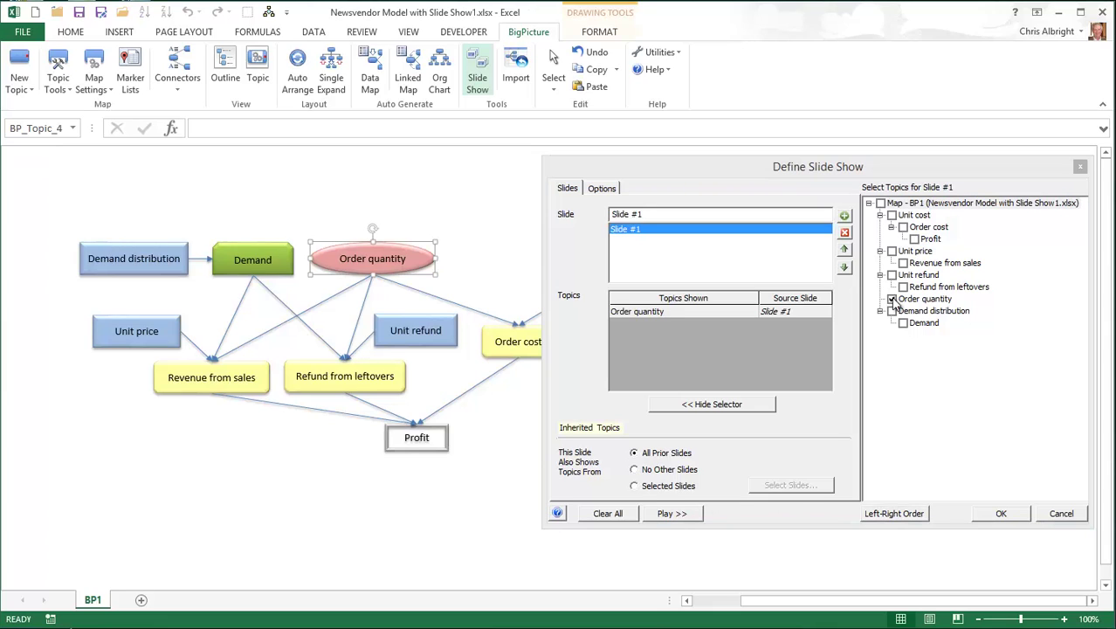
Step: Add a second slide with Unit cost and Order cost, and a third with Demand distribution and Demand
left_click(844, 217)
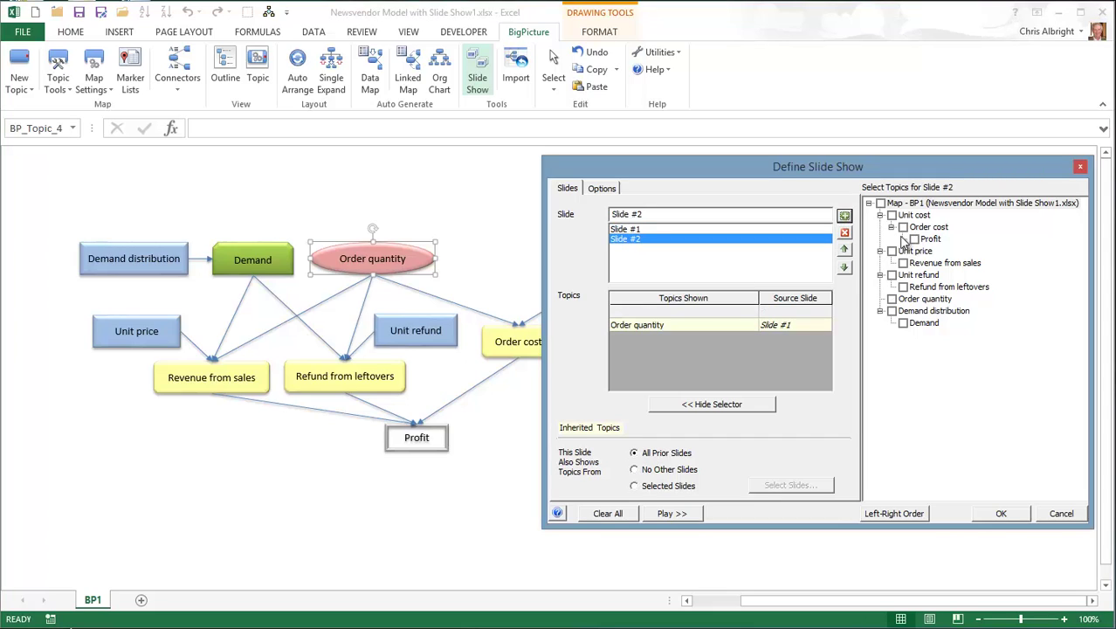
left_click(891, 216)
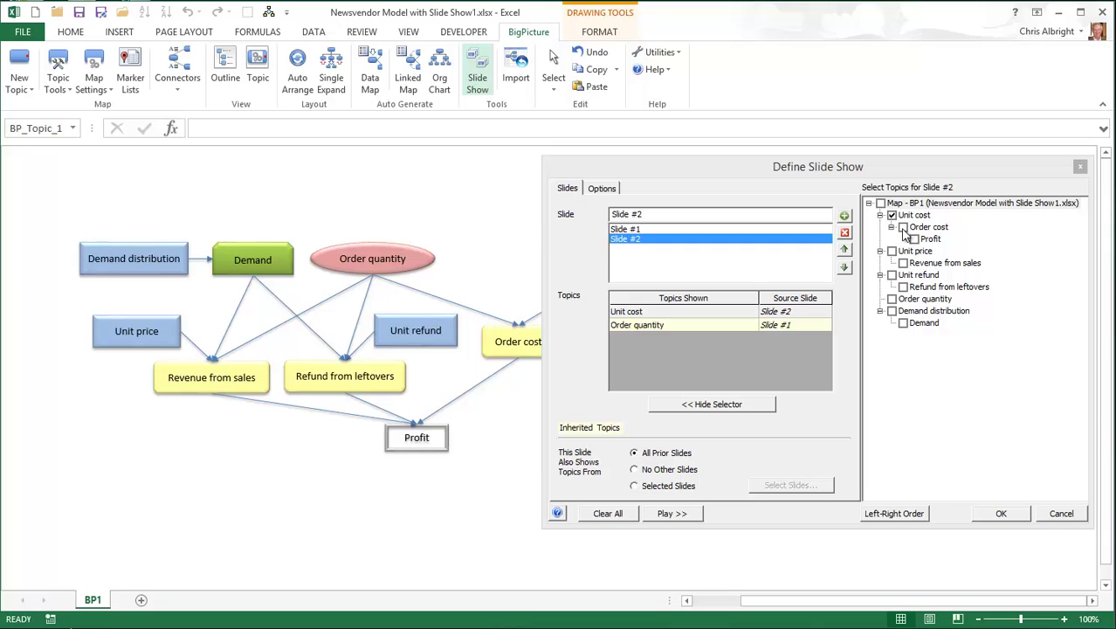
left_click(902, 228)
left_click(845, 217)
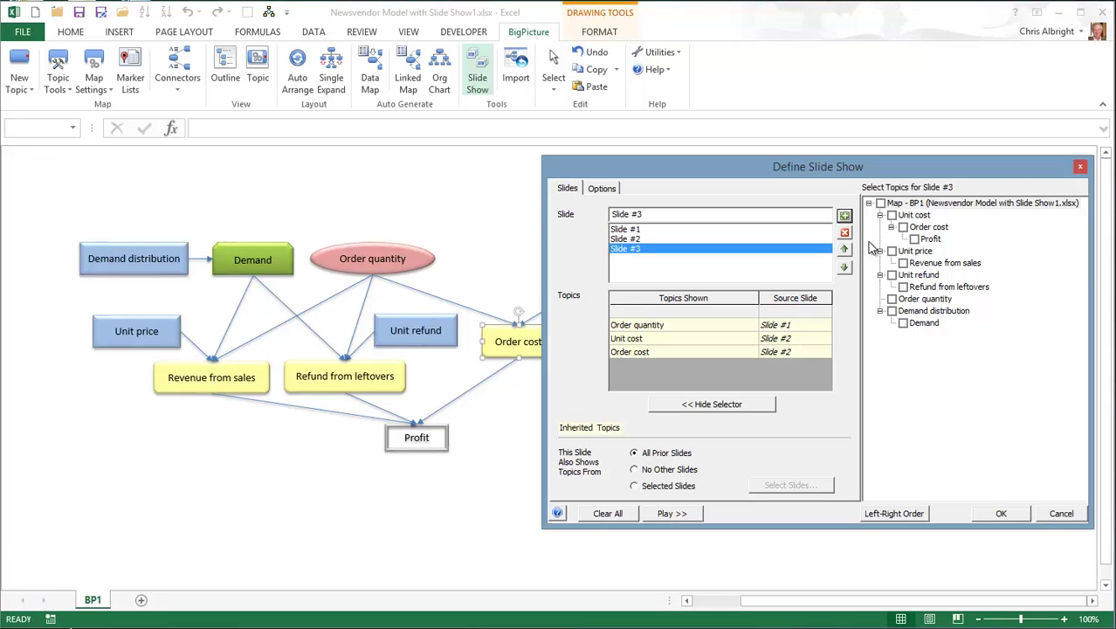
left_click(892, 311)
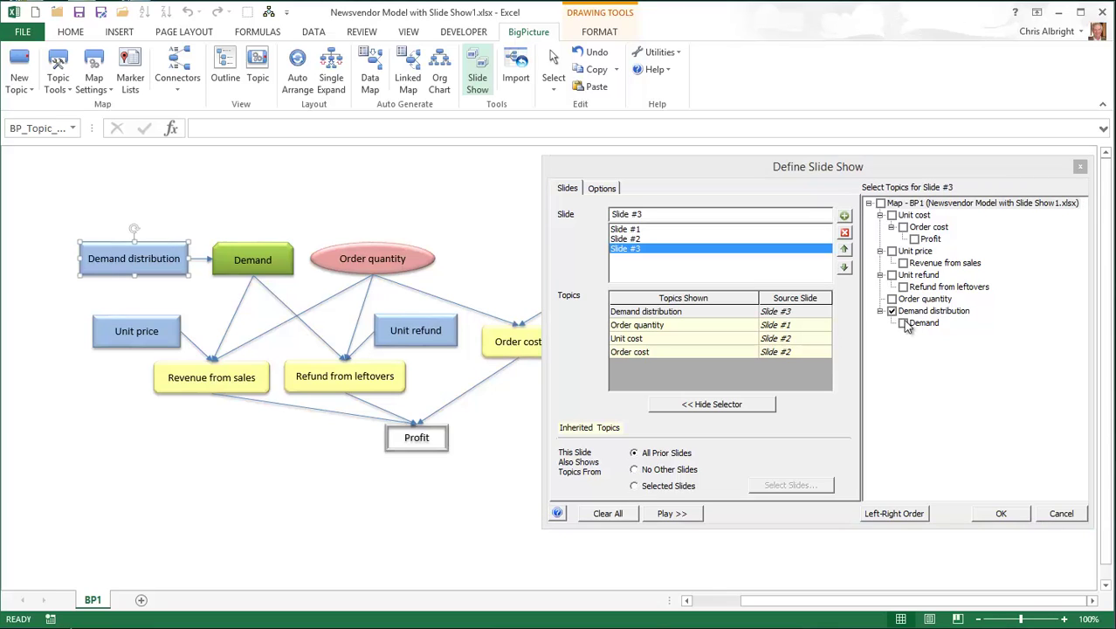
left_click(903, 323)
Step: Add a fourth slide with Unit price and Revenue from sales, and a fifth with Unit refund and Refund from leftovers
left_click(844, 216)
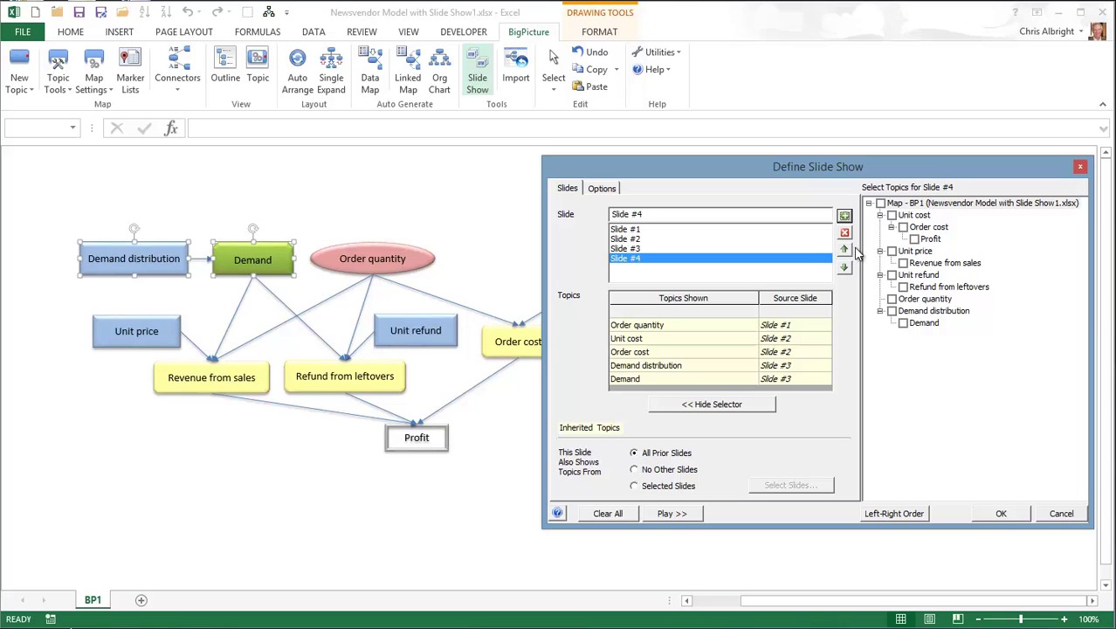
left_click(891, 252)
left_click(903, 263)
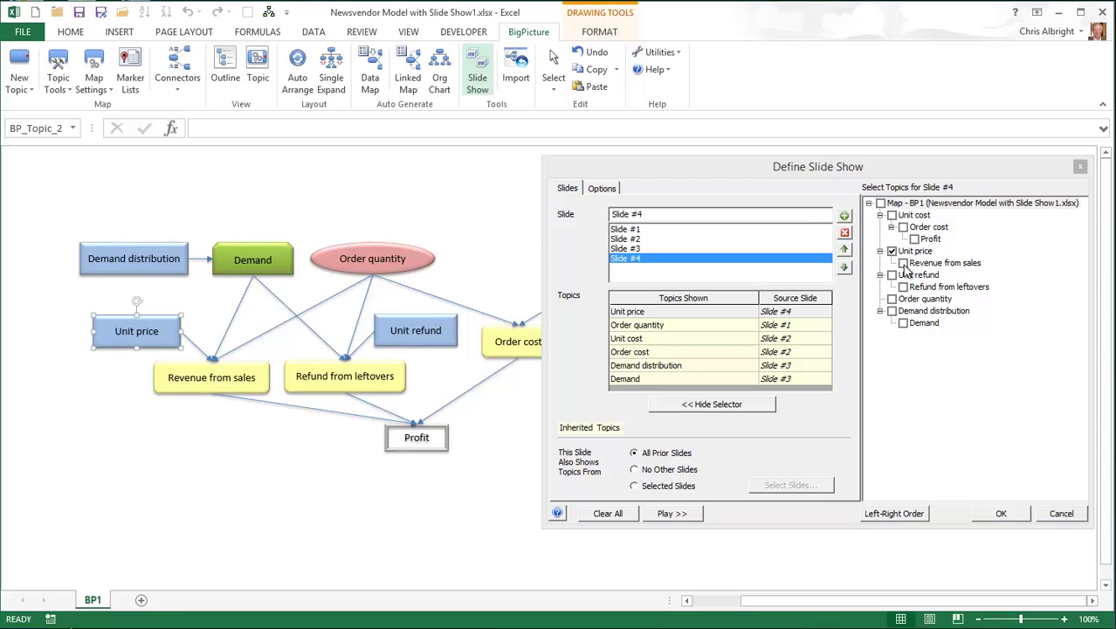
left_click(844, 216)
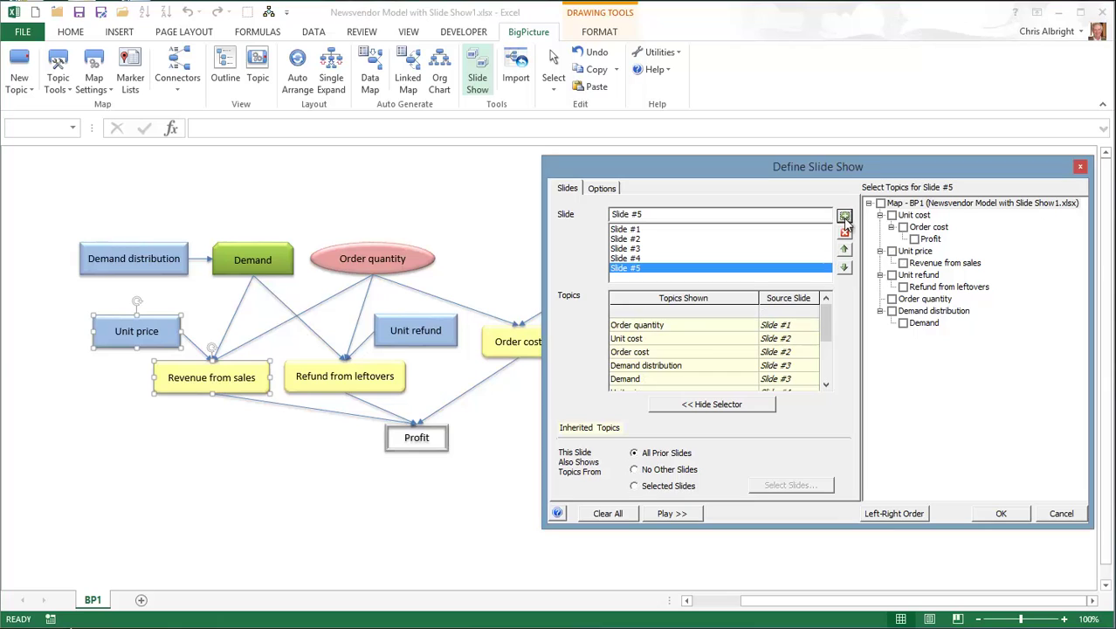
left_click(892, 275)
left_click(902, 287)
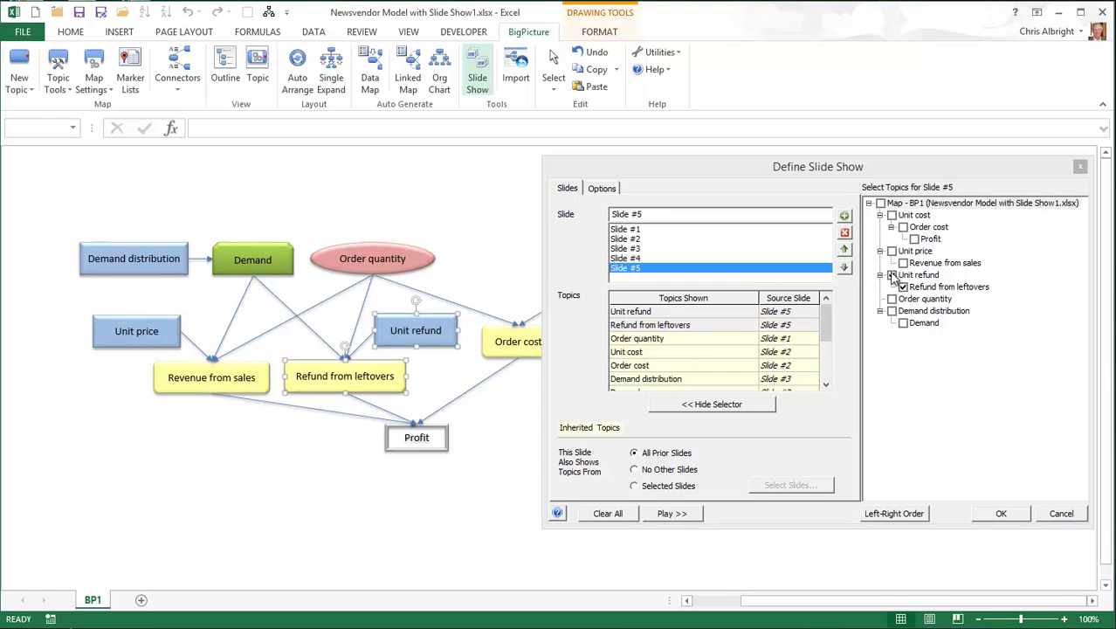
Step: Add a sixth slide showing the Profit topic, and preview the slide show briefly
left_click(845, 216)
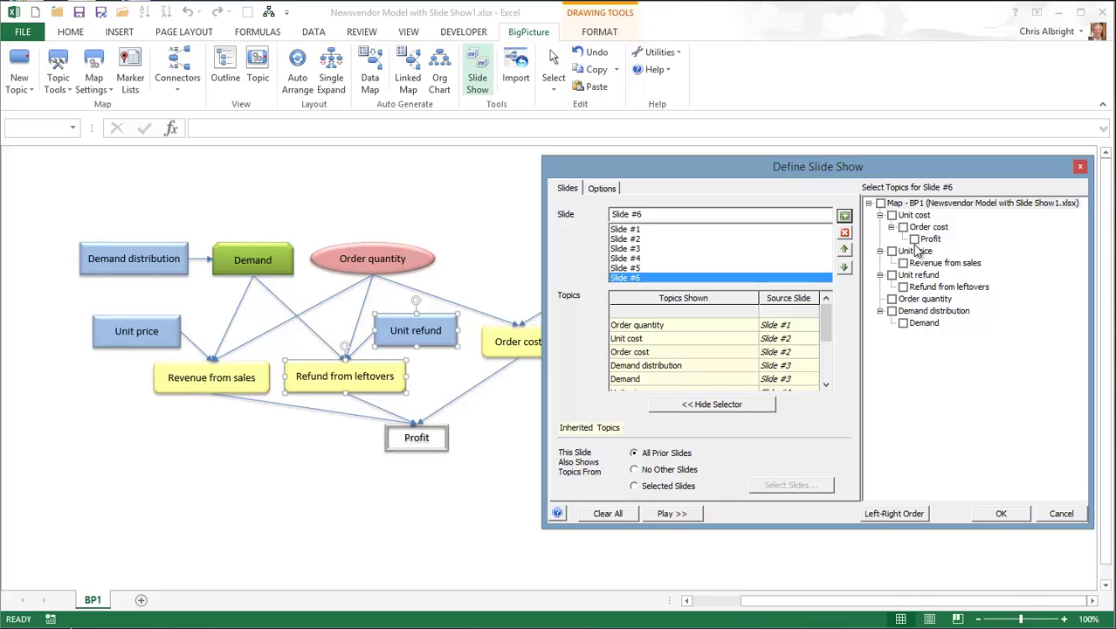
left_click(913, 239)
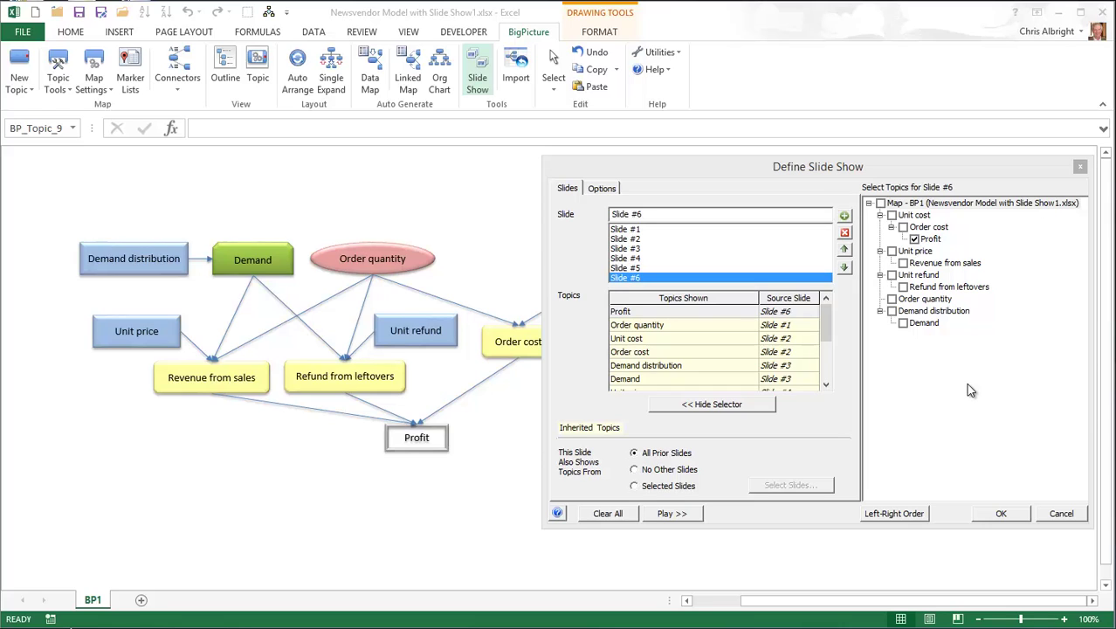
left_click(668, 515)
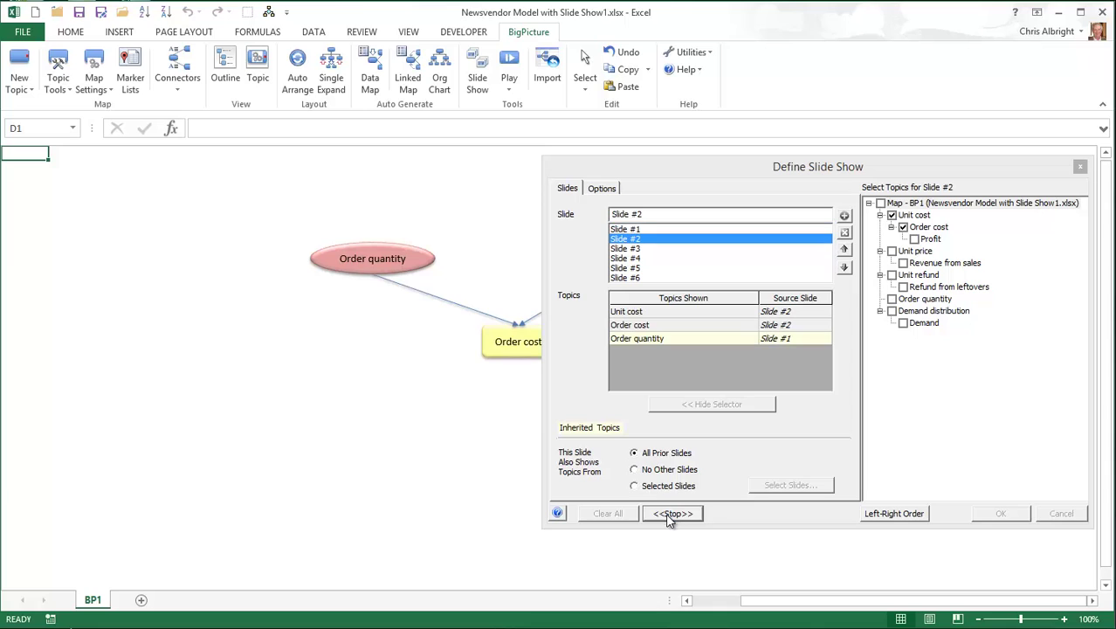
left_click(671, 515)
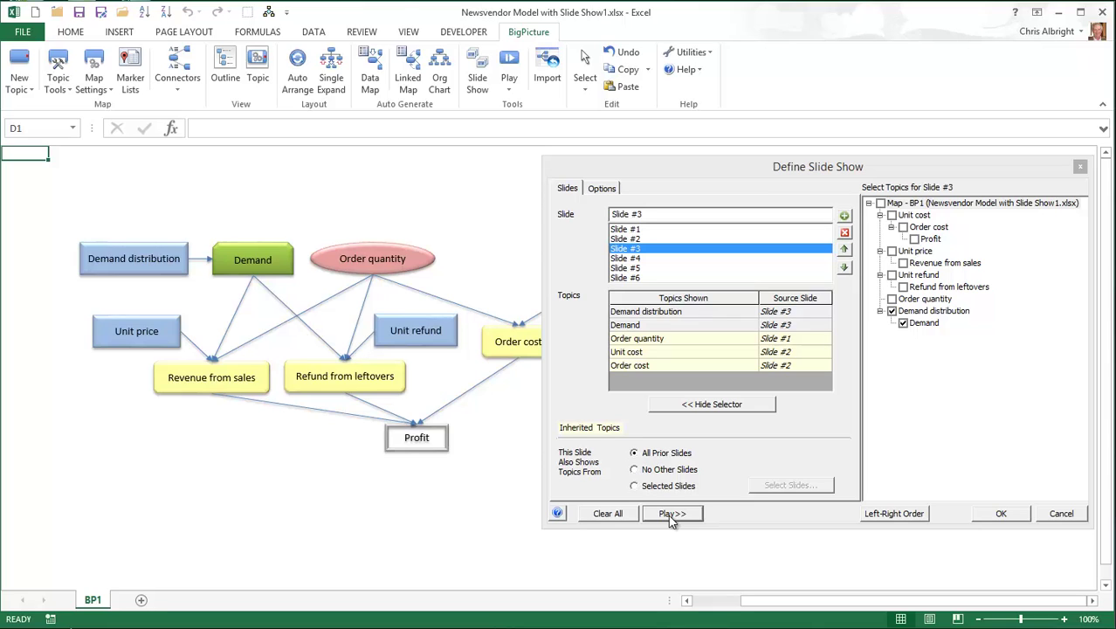
Step: Turn on the display of slide description boxes during playback, preview the slides, and accept the slide show definition
left_click(600, 190)
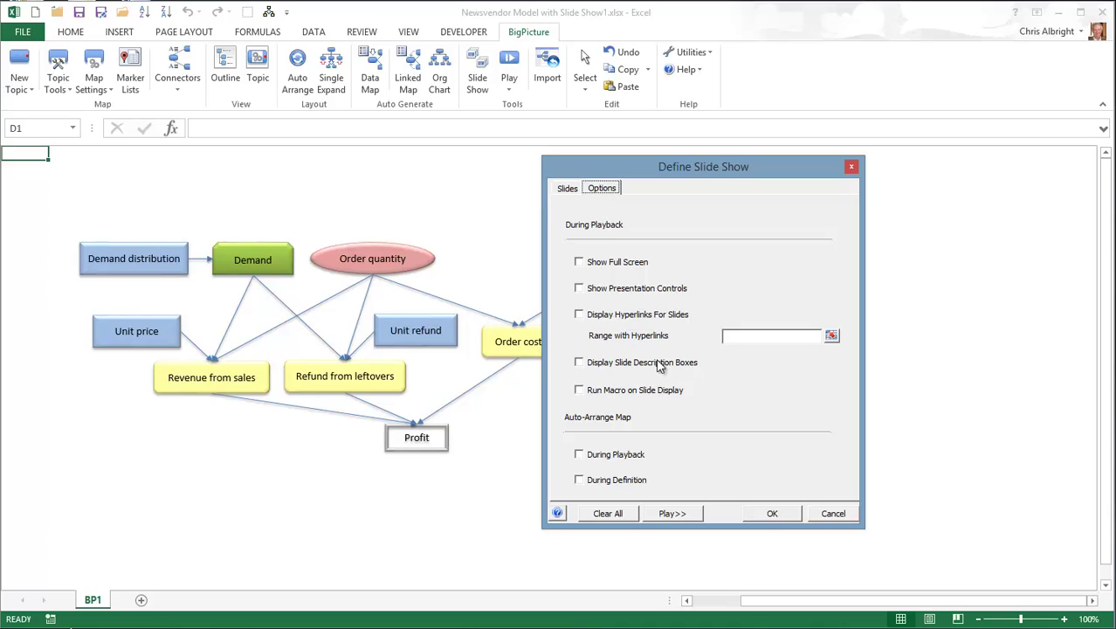
left_click(578, 362)
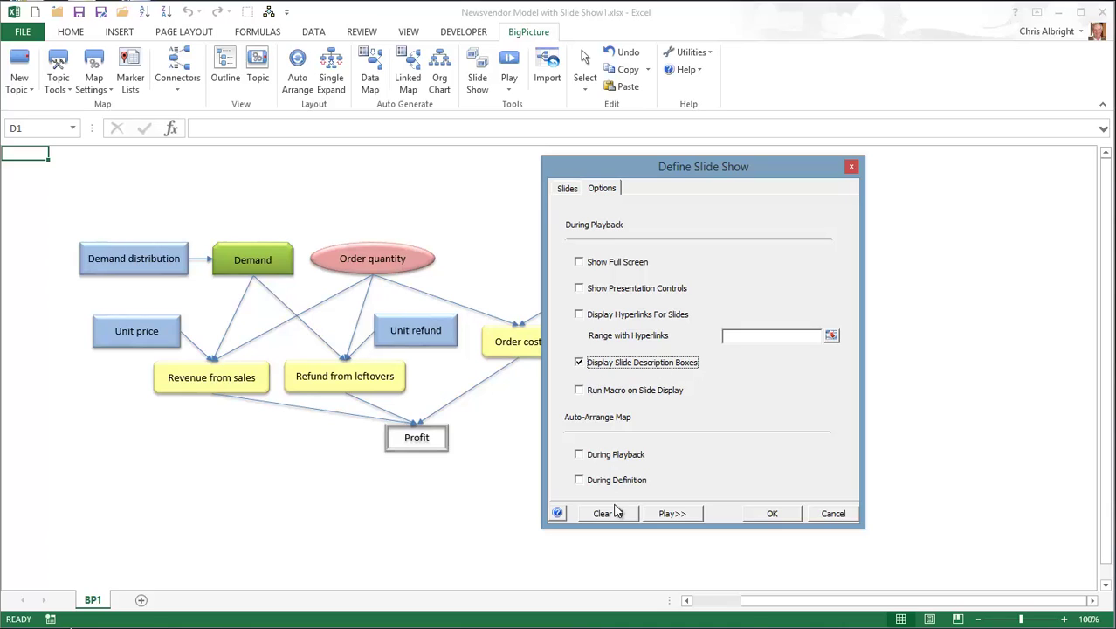
left_click(668, 515)
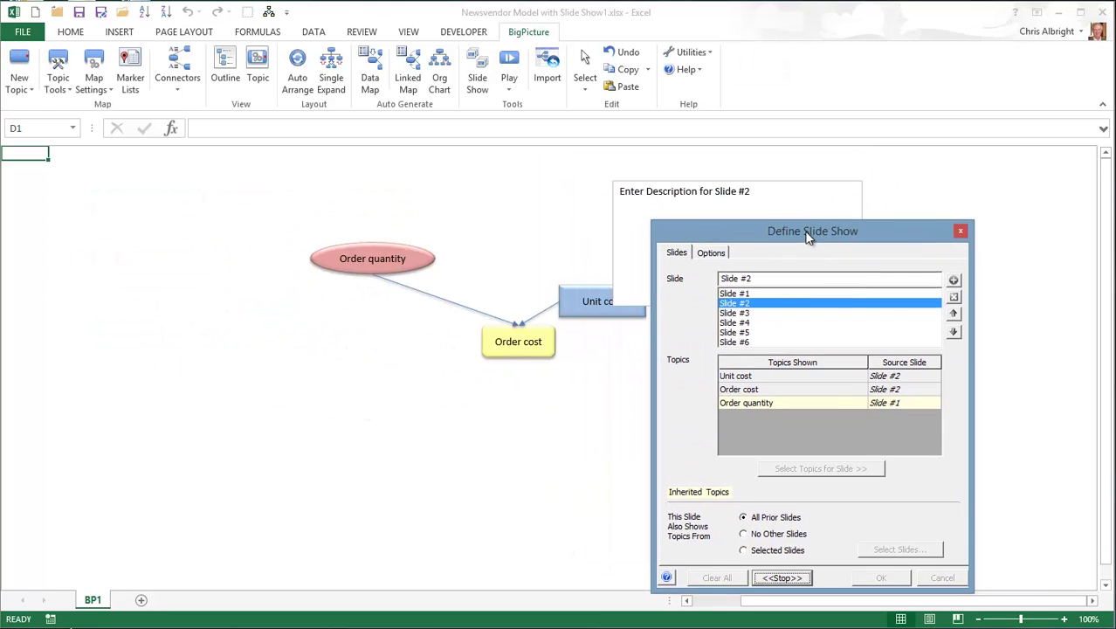
left_click(782, 578)
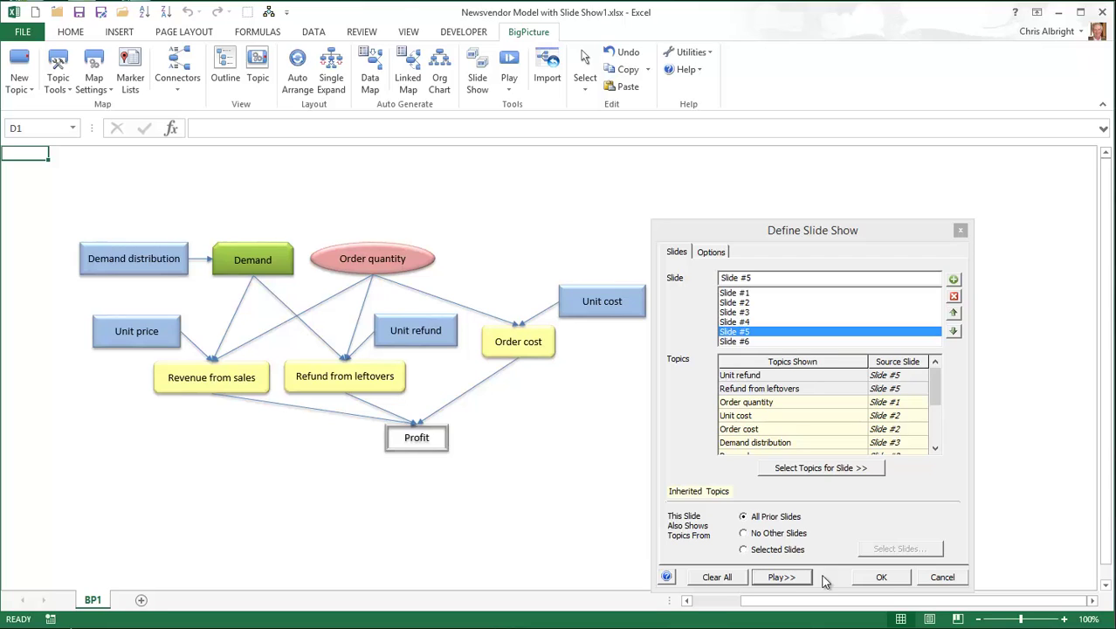
left_click(888, 576)
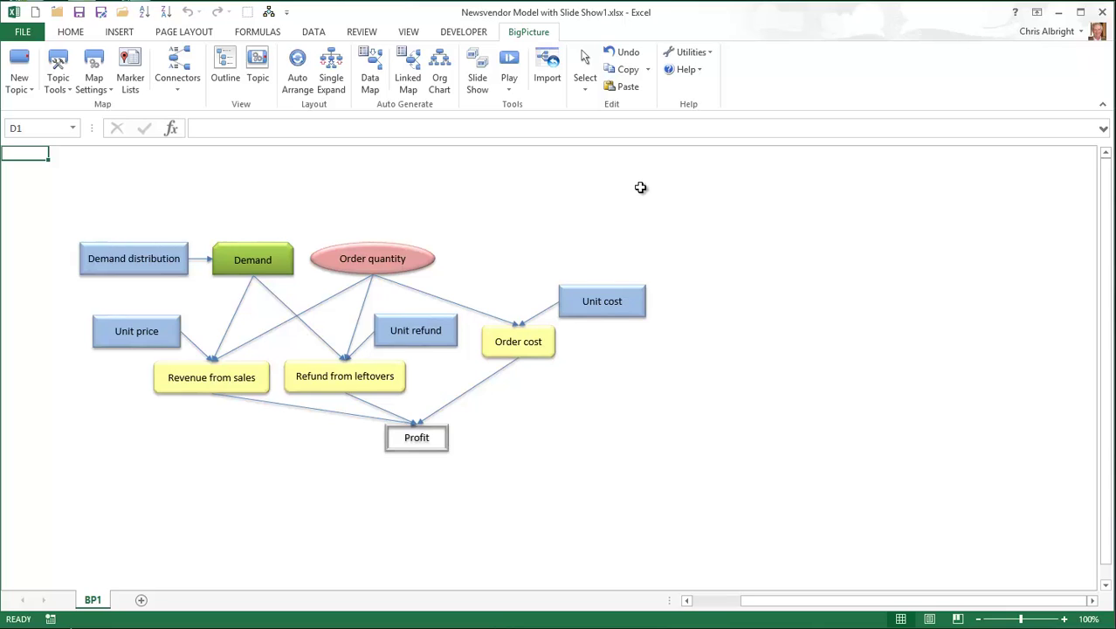
Step: Play the slide show to check its description box, stop it, and unhide the BP_SlideDescriptions sheet
left_click(511, 59)
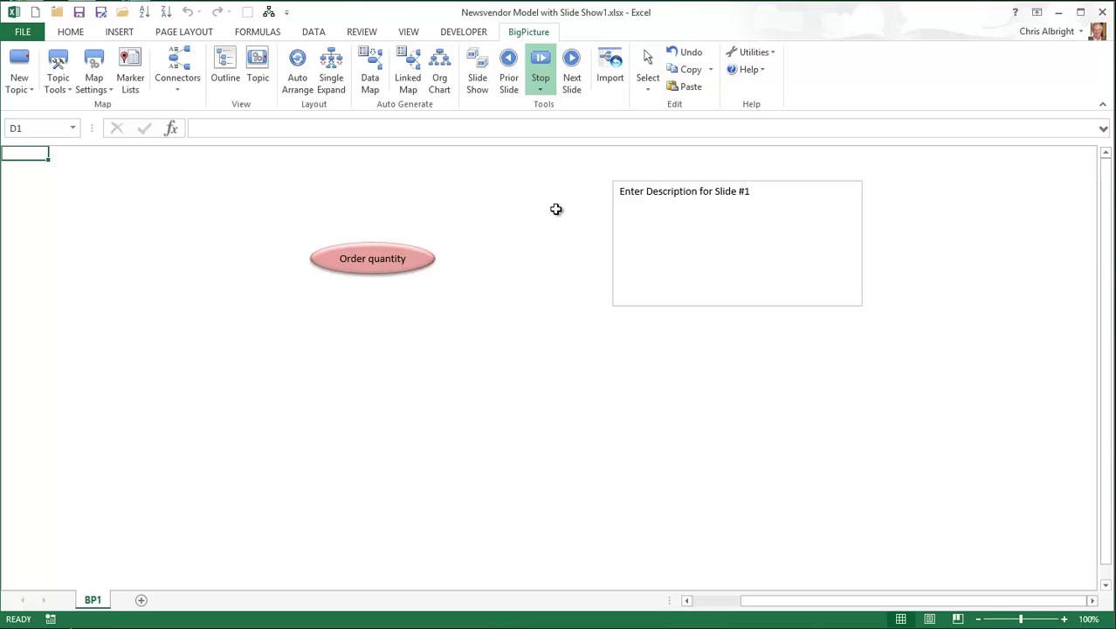
right_click(94, 601)
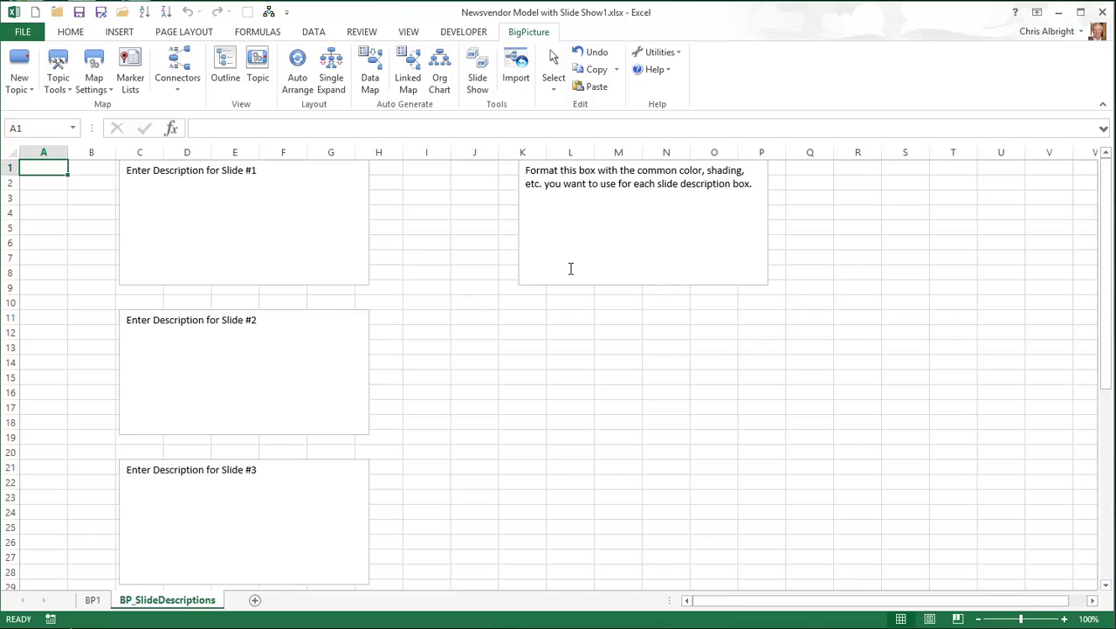
Step: Fill the common-format description box with a tan colour and hide the BP_SlideDescriptions sheet
left_click(574, 285)
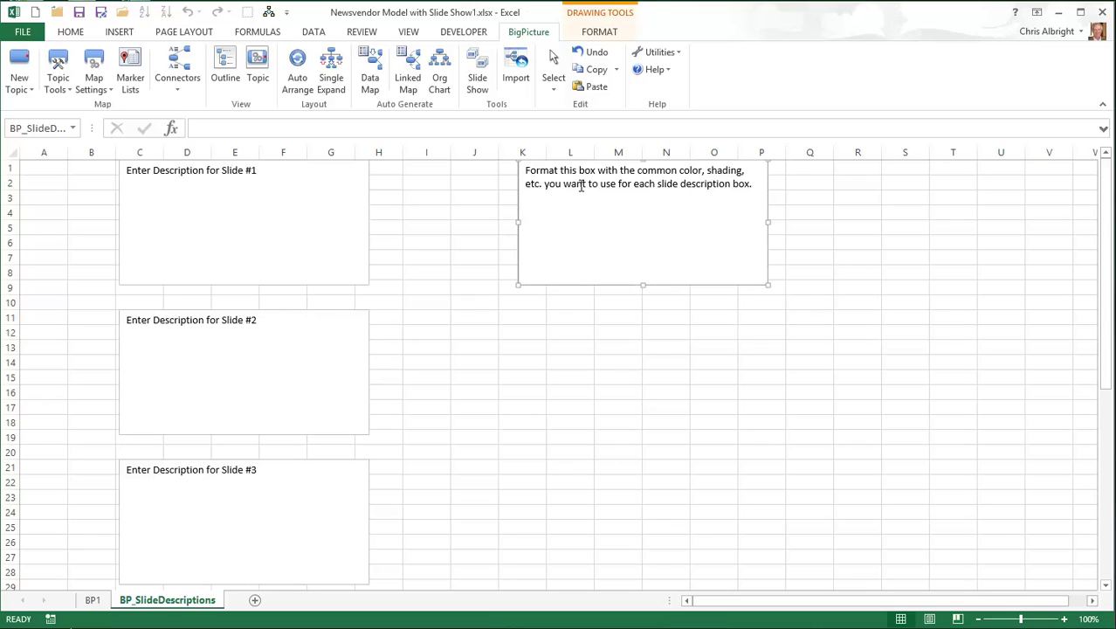
left_click(592, 33)
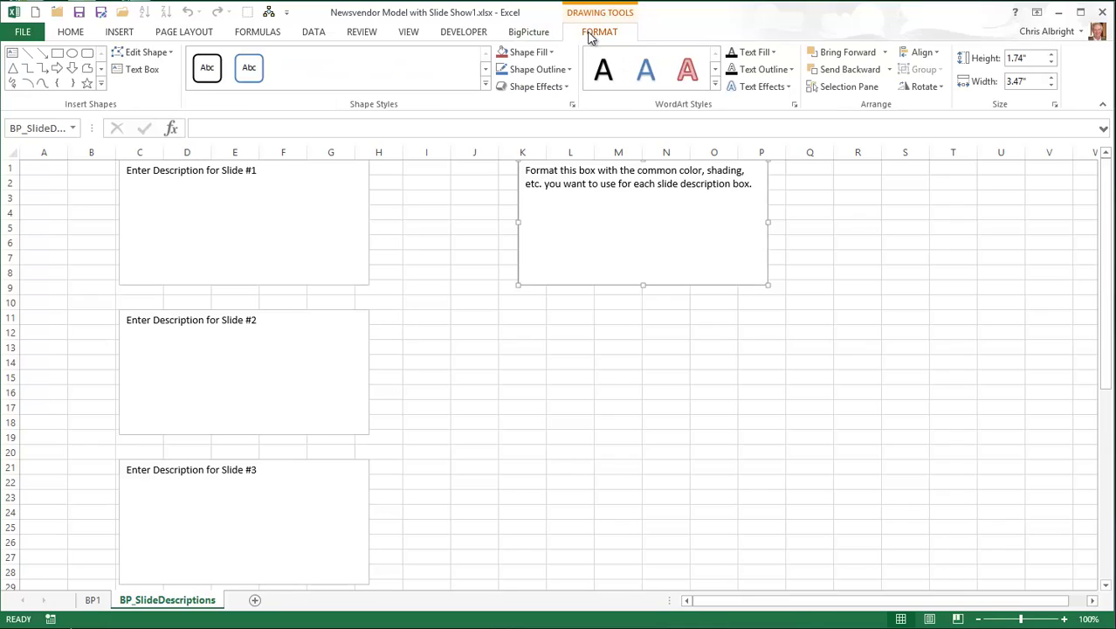
left_click(545, 54)
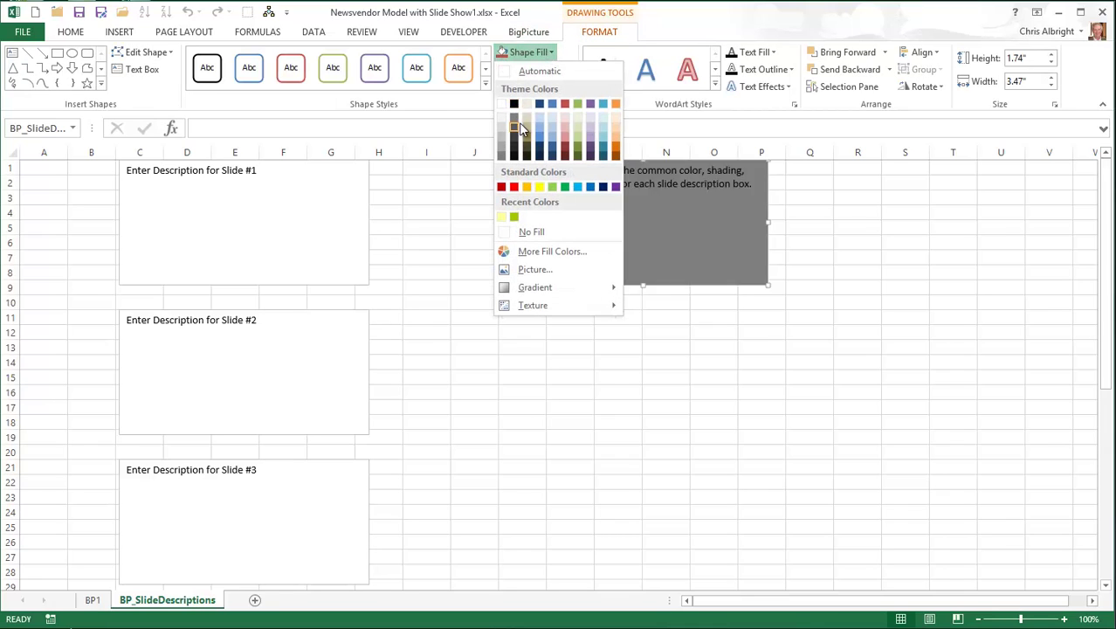
left_click(526, 135)
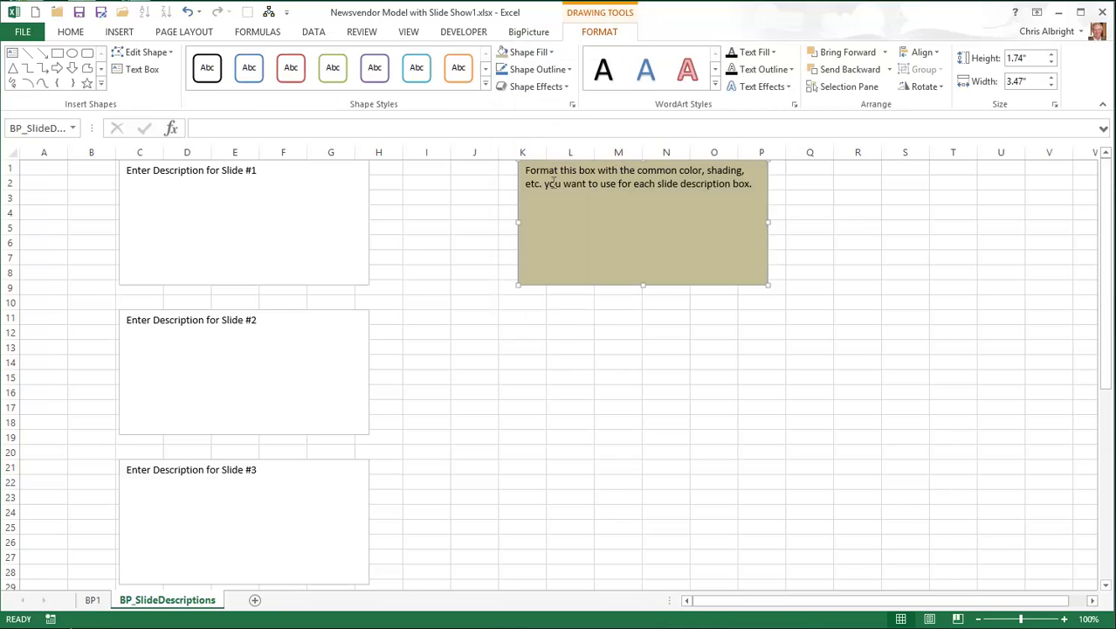
left_click(624, 384)
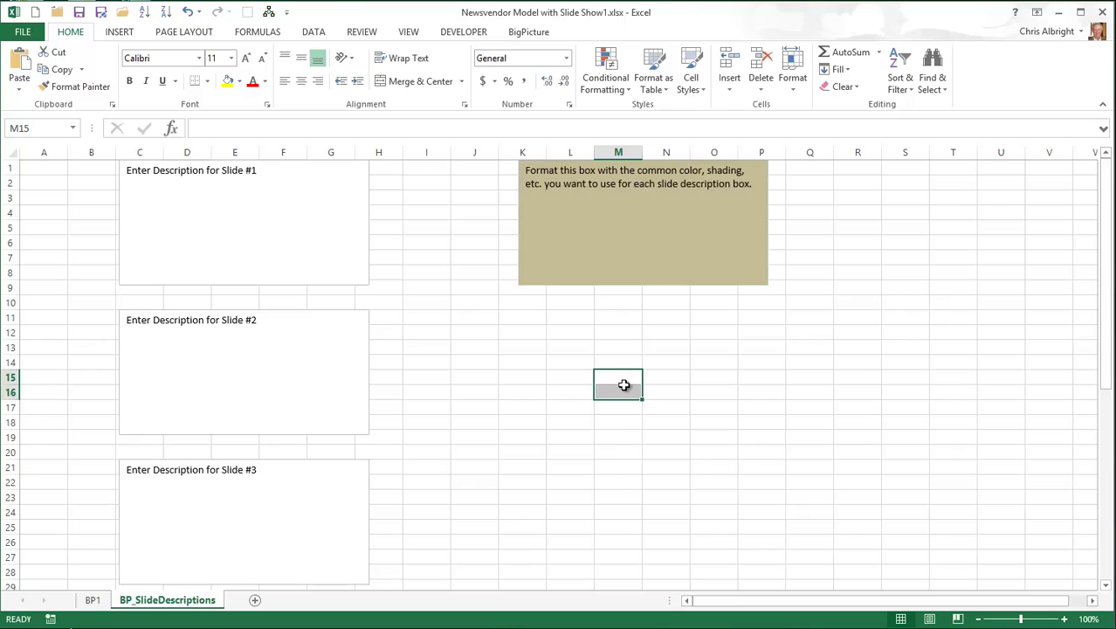
right_click(173, 606)
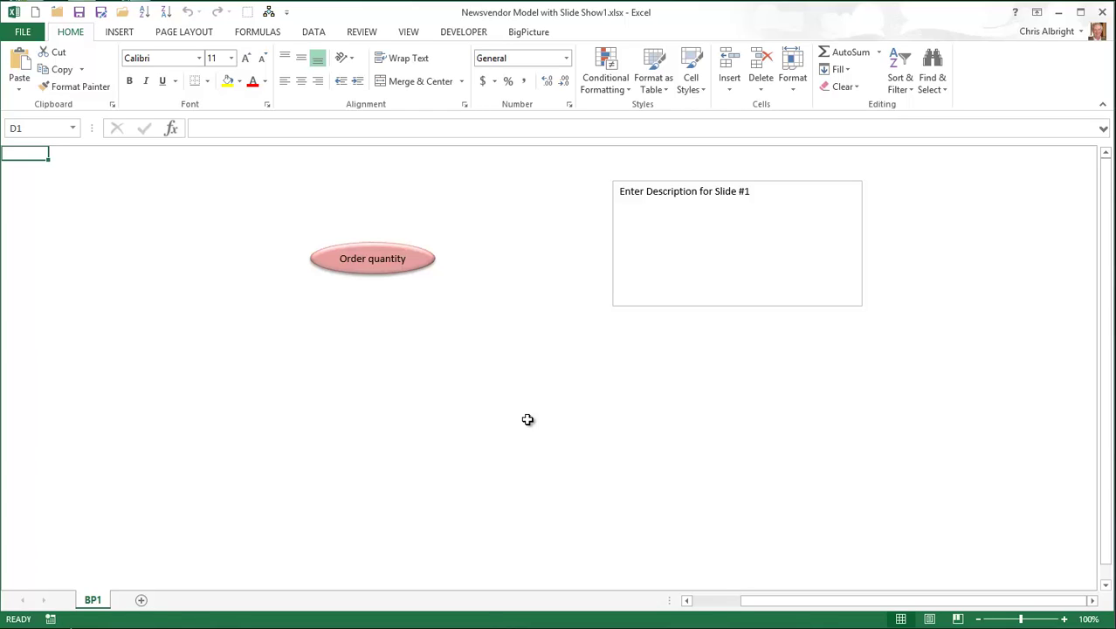
Step: Move the slide 1 description box farther right and slightly down, away from the Order quantity topic
left_click(685, 306)
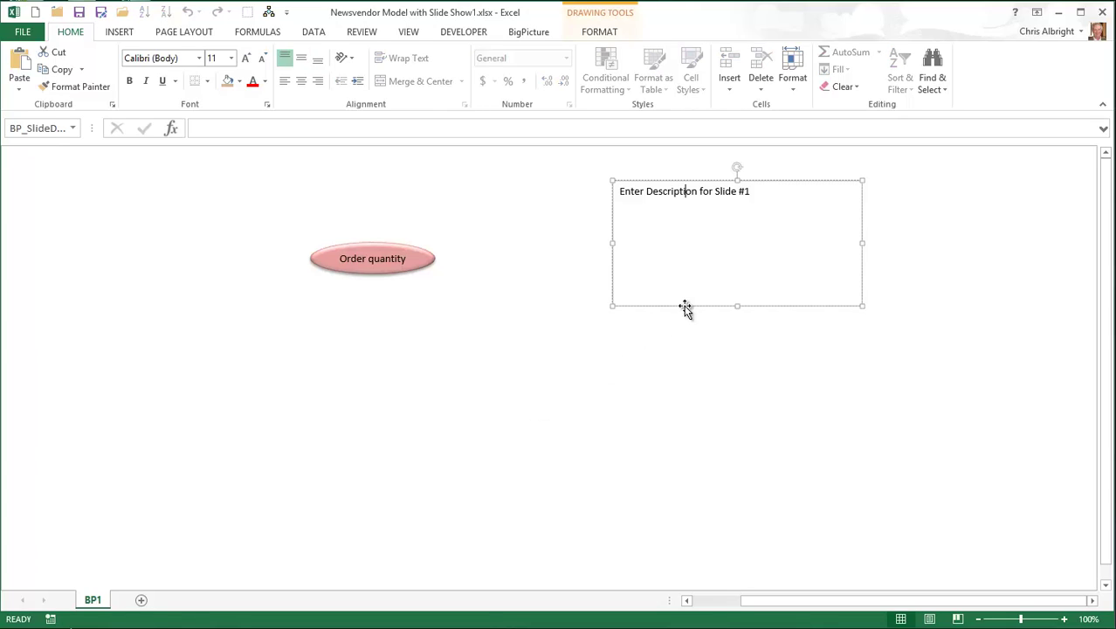
left_click_drag(686, 307, 816, 357)
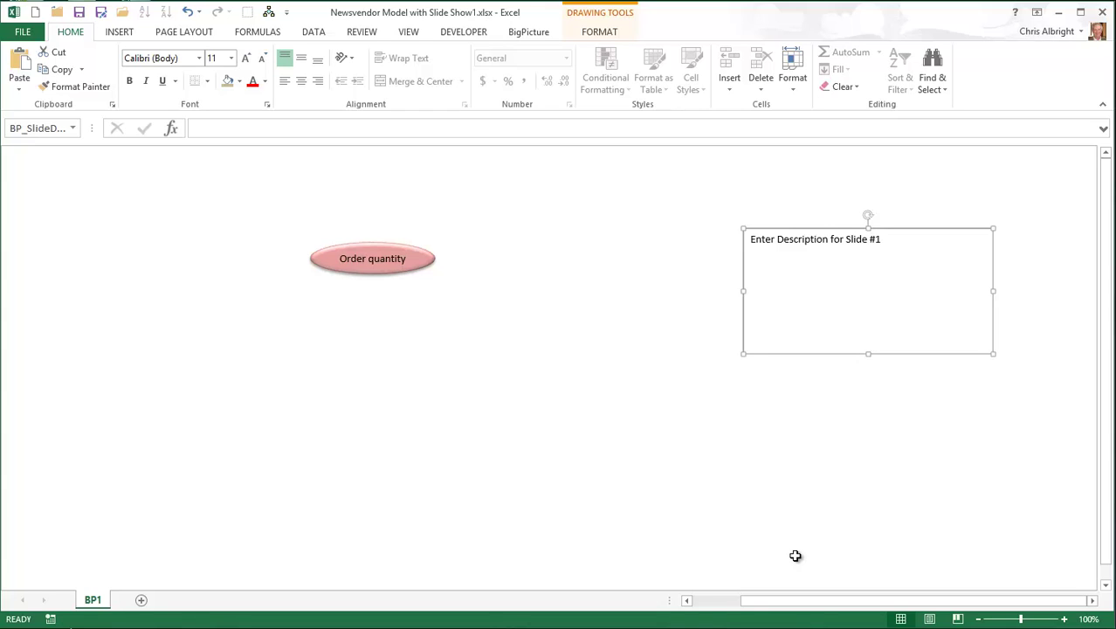
left_click(796, 556)
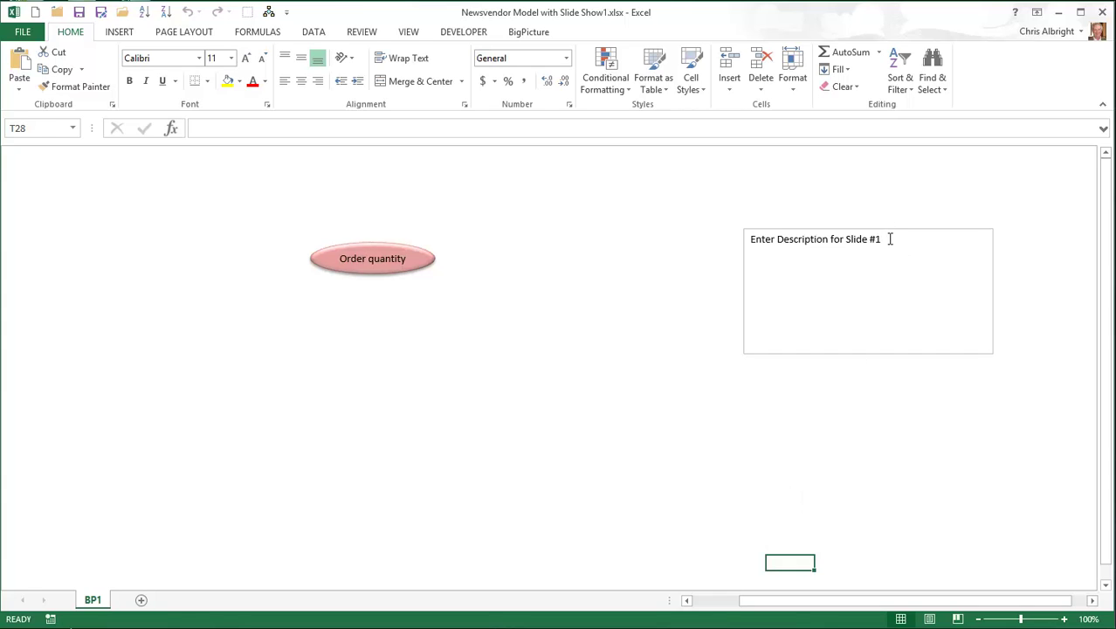
Step: Replace the slide 1 description with "The company must first decide how many items to order." and shrink the box around the text
mouse_move(888, 239)
left_mouse_down()
mouse_move(732, 214)
mouse_move(736, 222)
left_mouse_up()
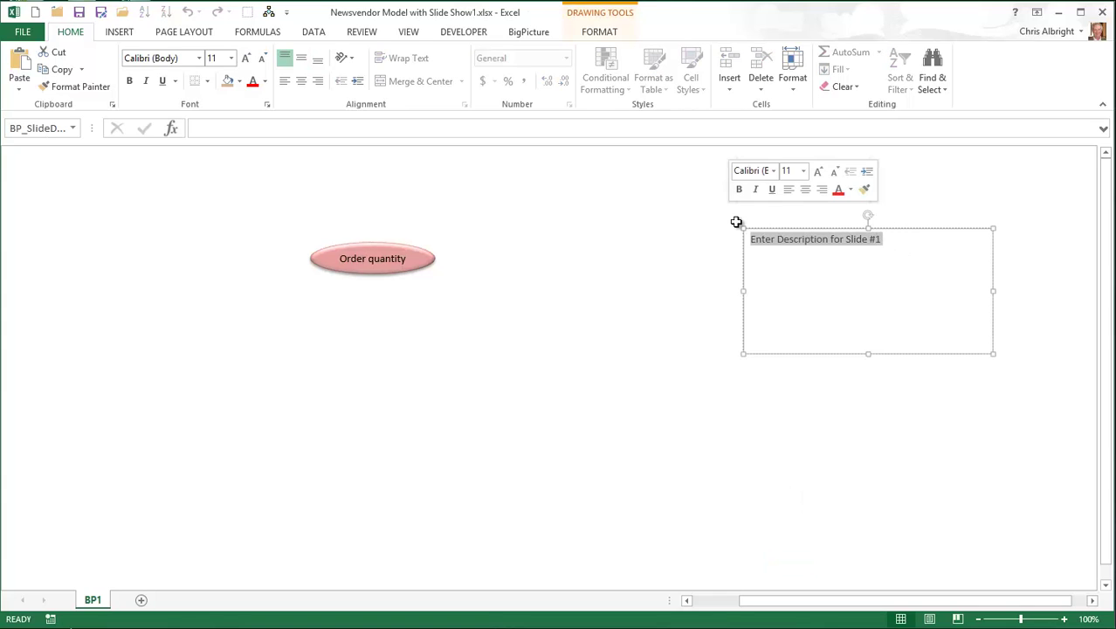
type("The c")
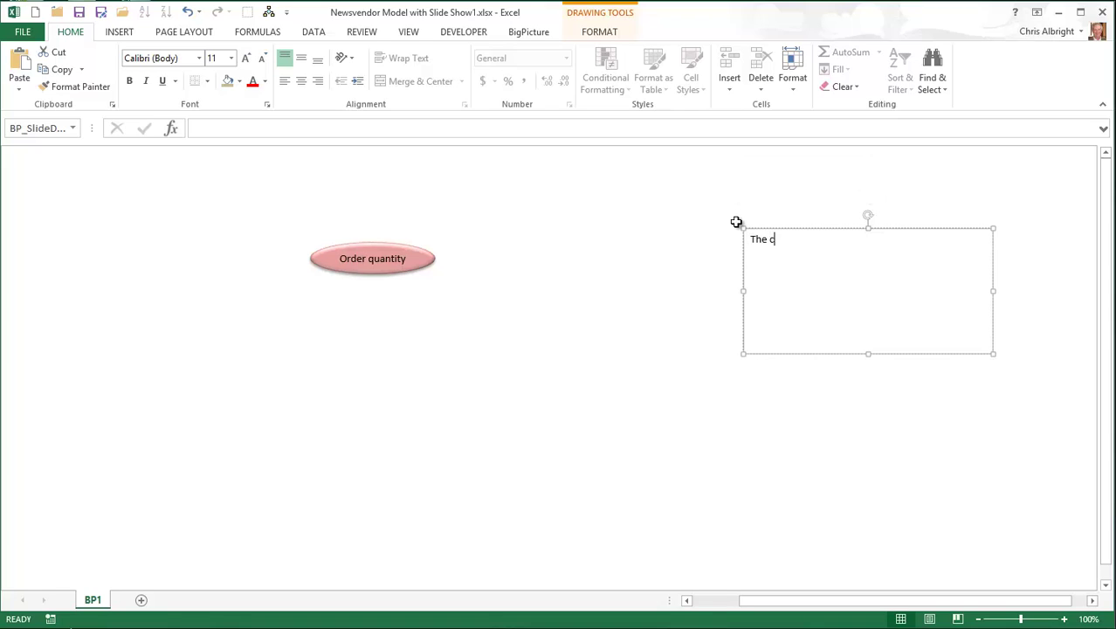
type("ompany must first decide how many items to order.")
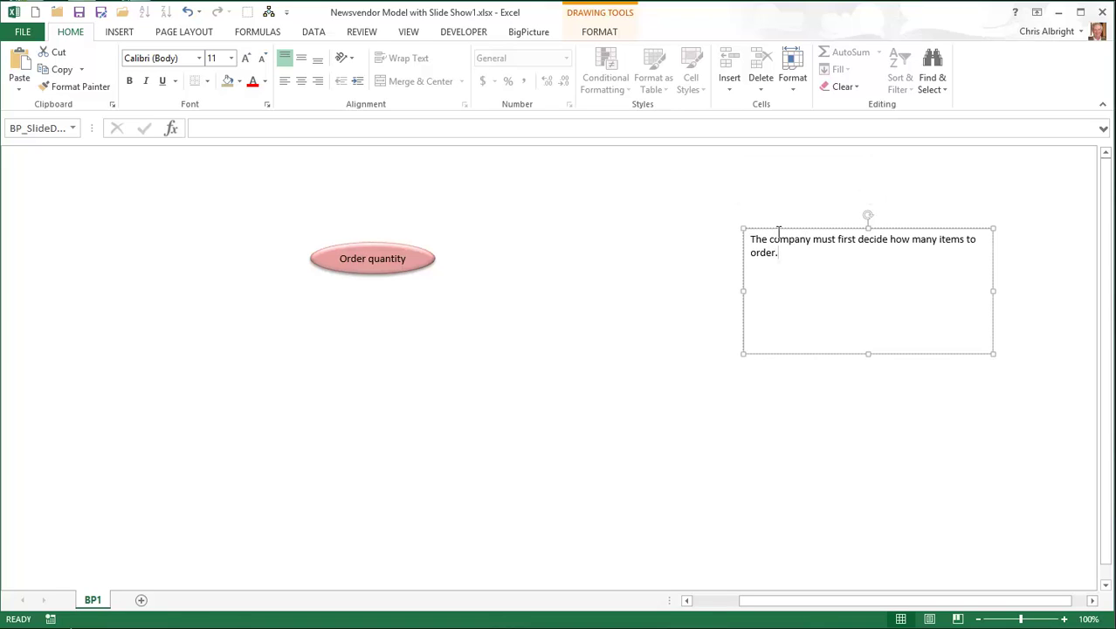
left_click_drag(992, 351, 934, 282)
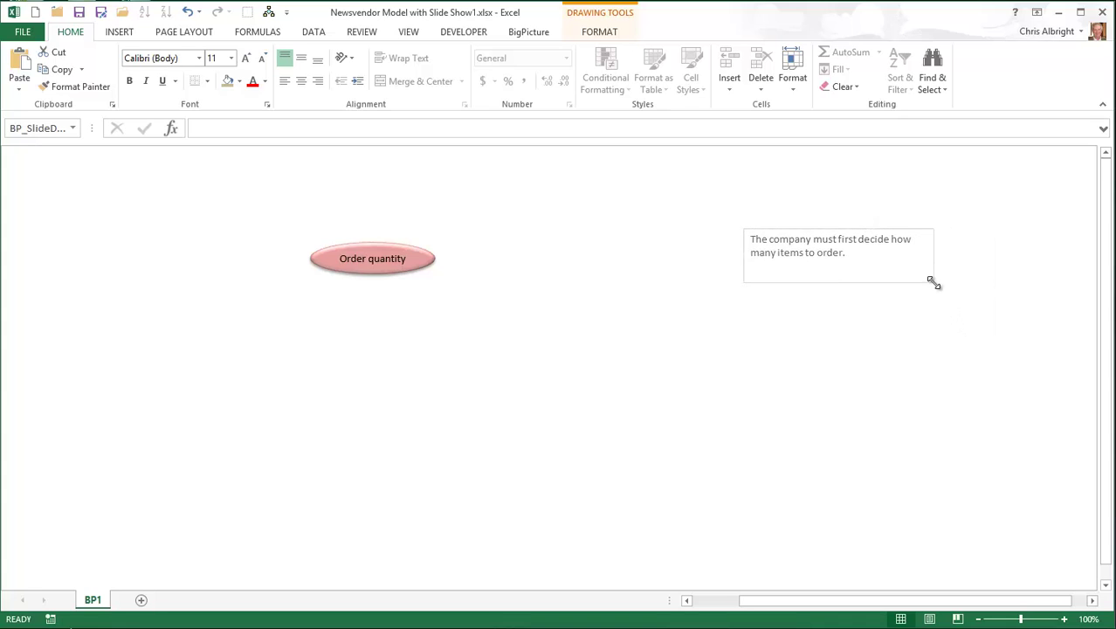
left_click(974, 327)
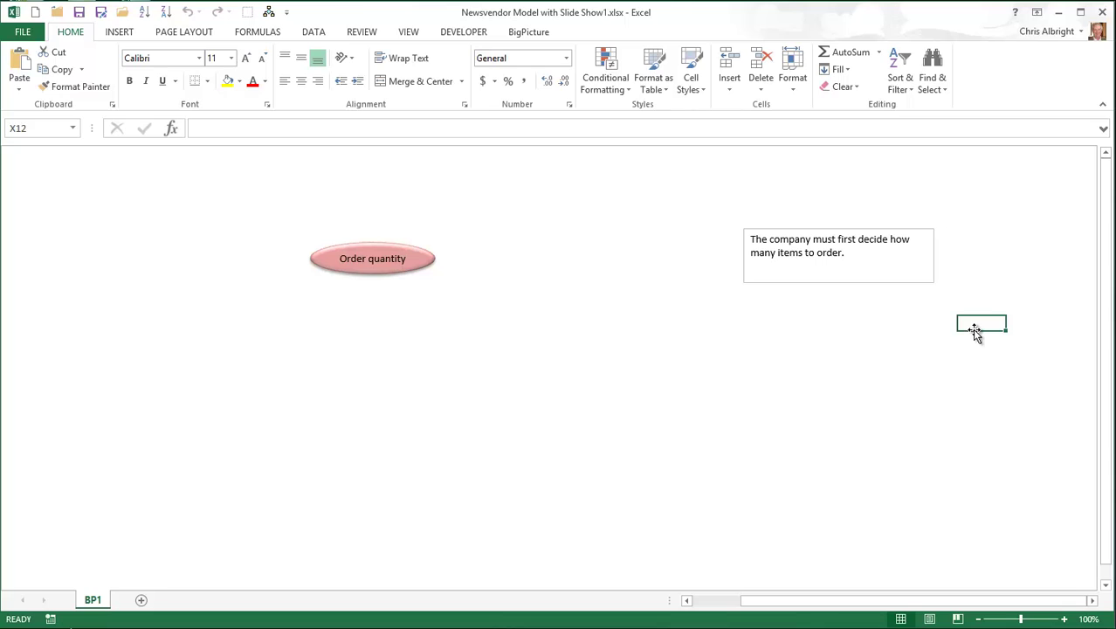
Step: Stop the slide show and play it again to apply the common format to the description boxes
left_click(528, 33)
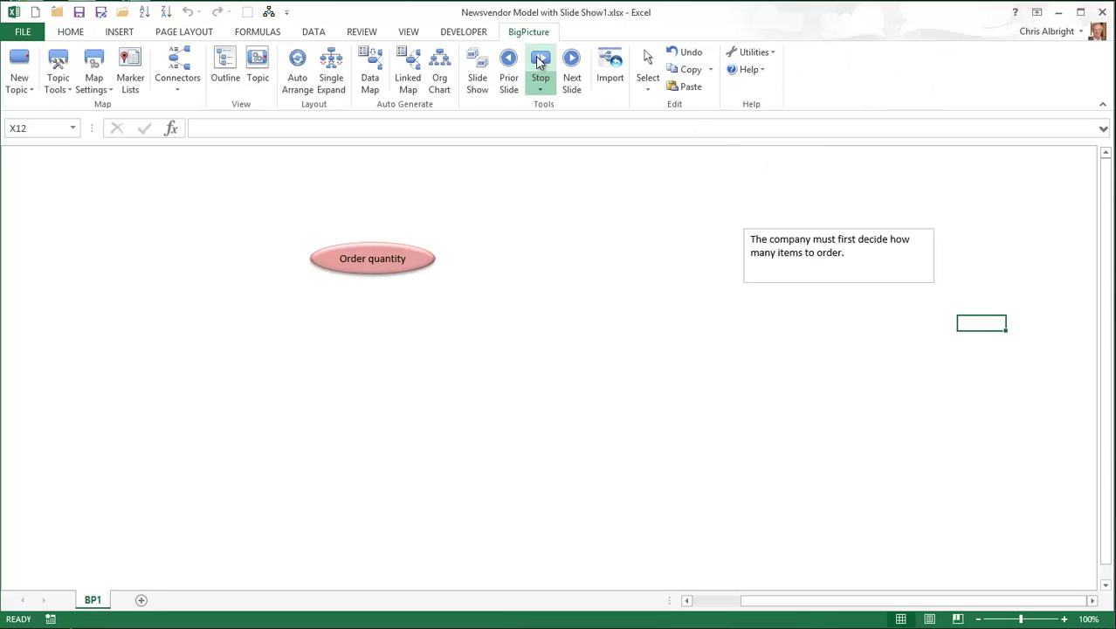
left_click(540, 63)
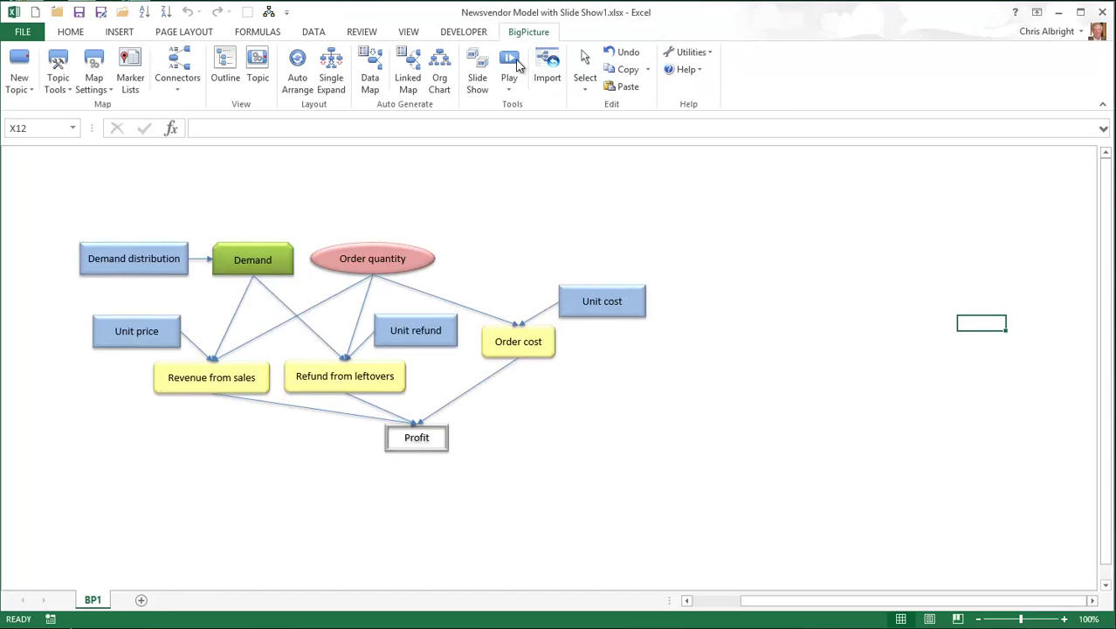
left_click(516, 66)
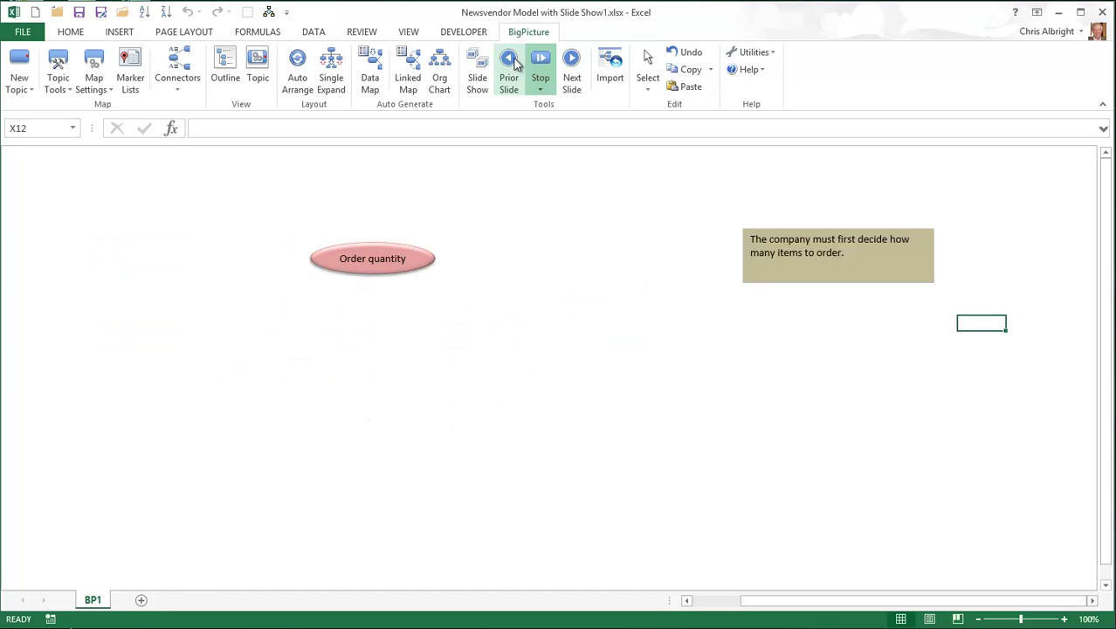
Step: Step through all the slides and back to the first to check their description boxes, and stop the slide show
left_click(572, 65)
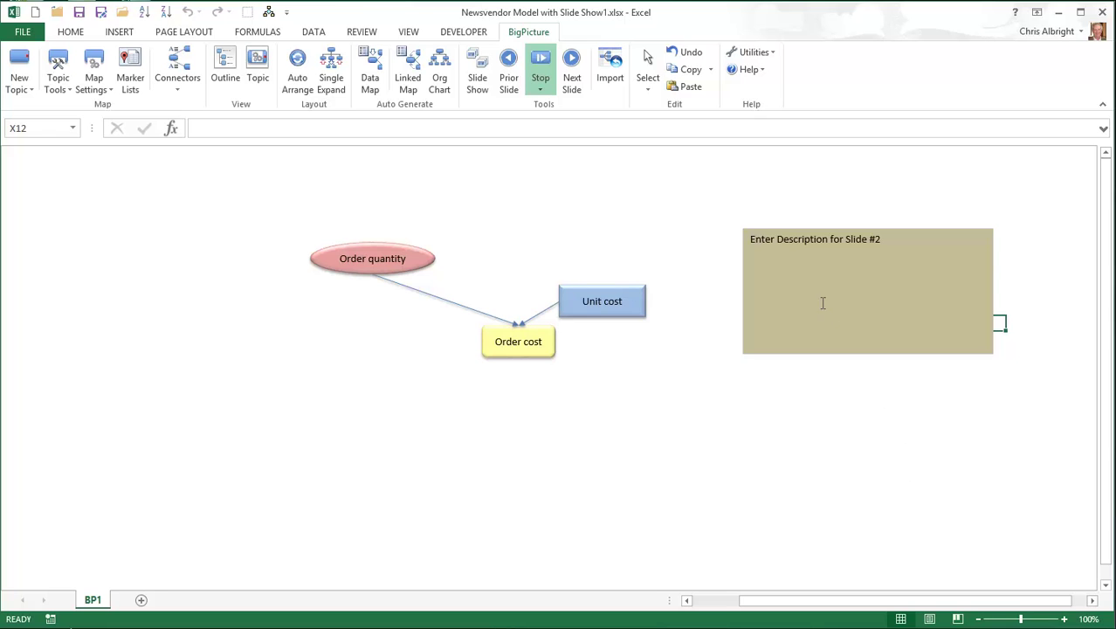
left_click(571, 59)
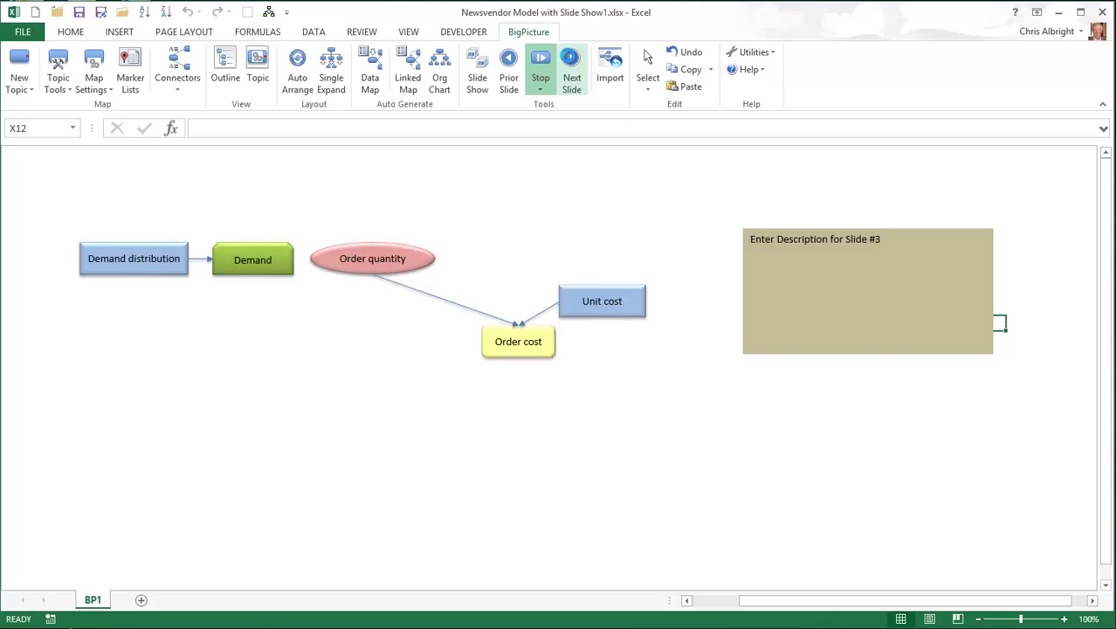
left_click(571, 59)
left_click(571, 60)
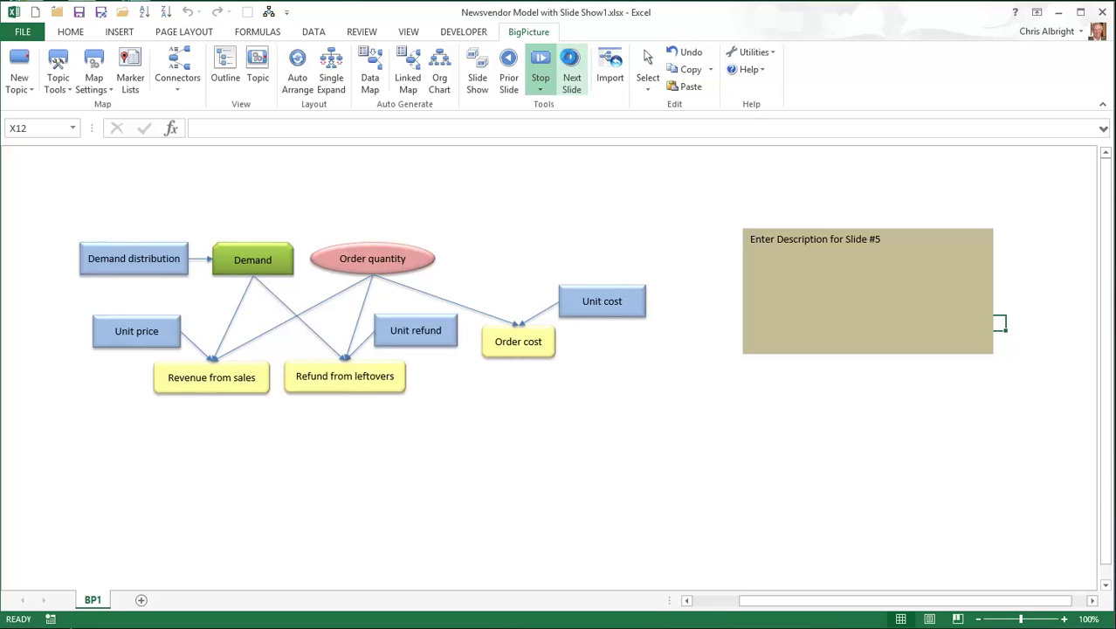
left_click(571, 59)
left_click(571, 60)
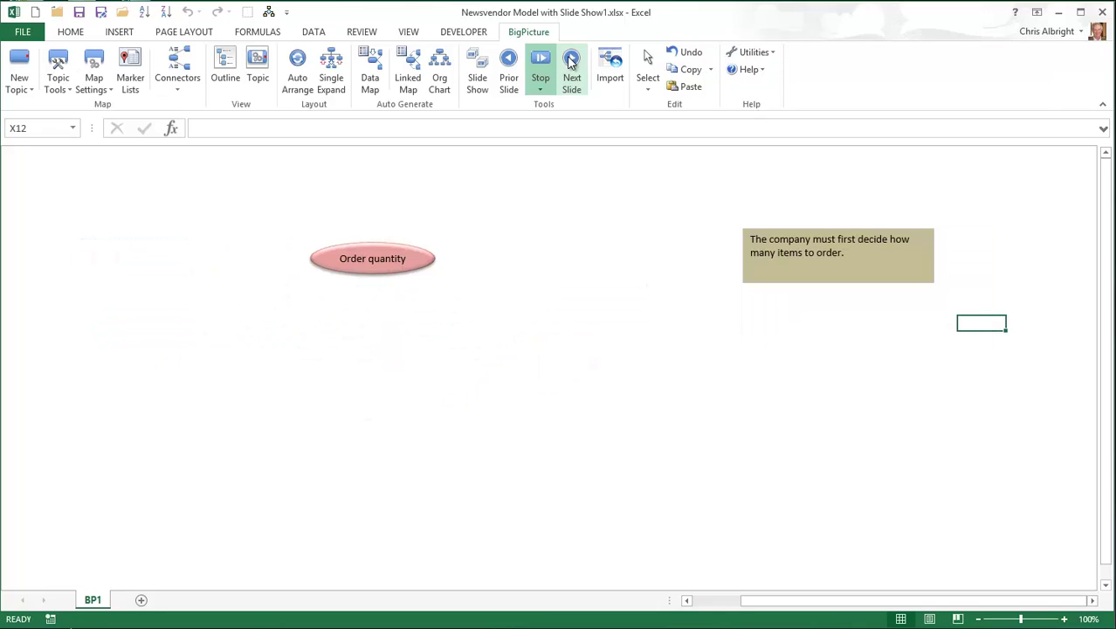
left_click(542, 63)
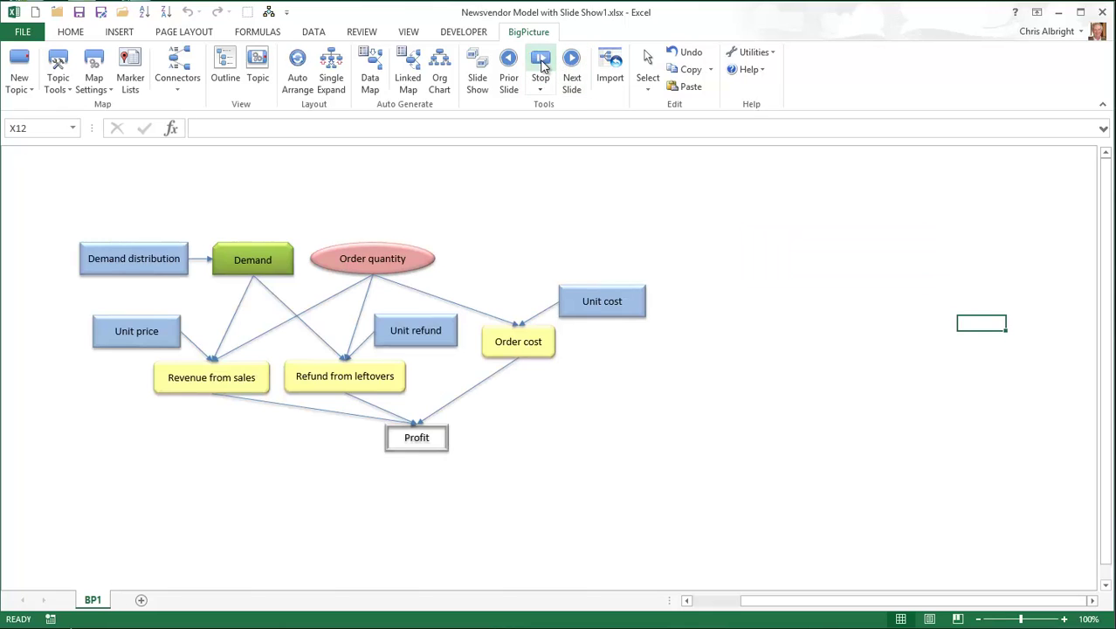